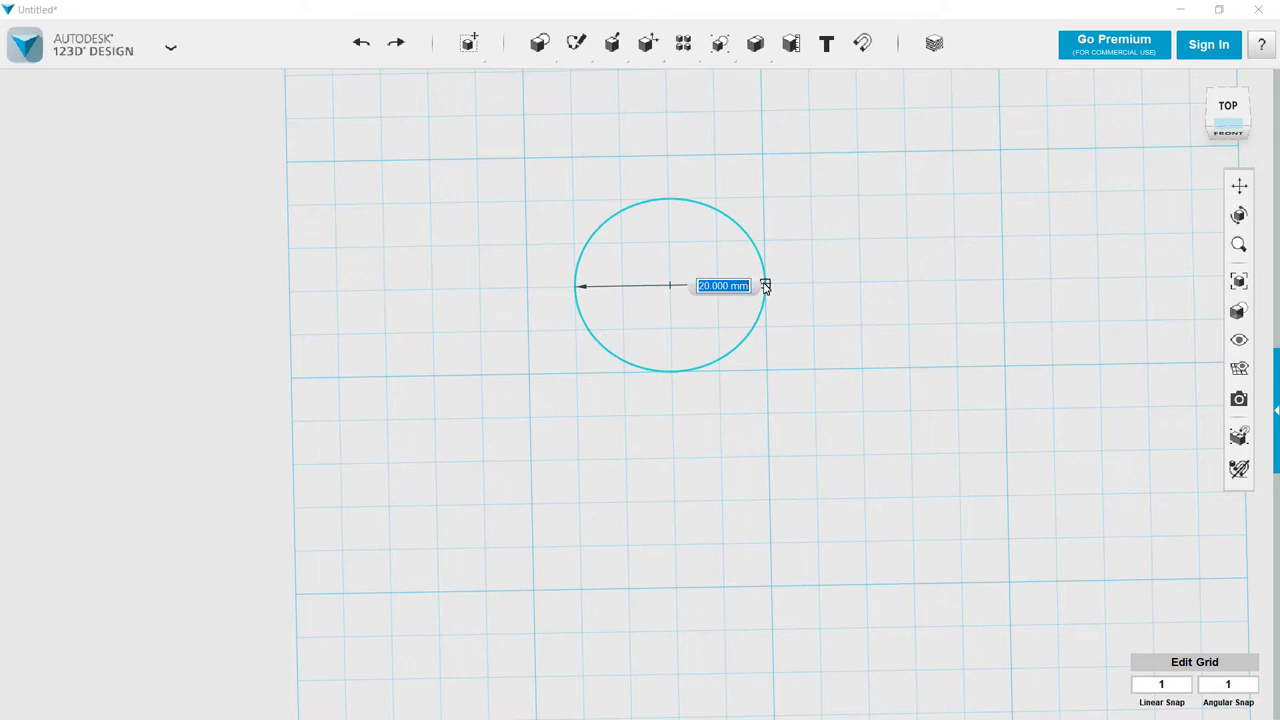
Place a circle 20 mm in diameter on the grid.
click(765, 287)
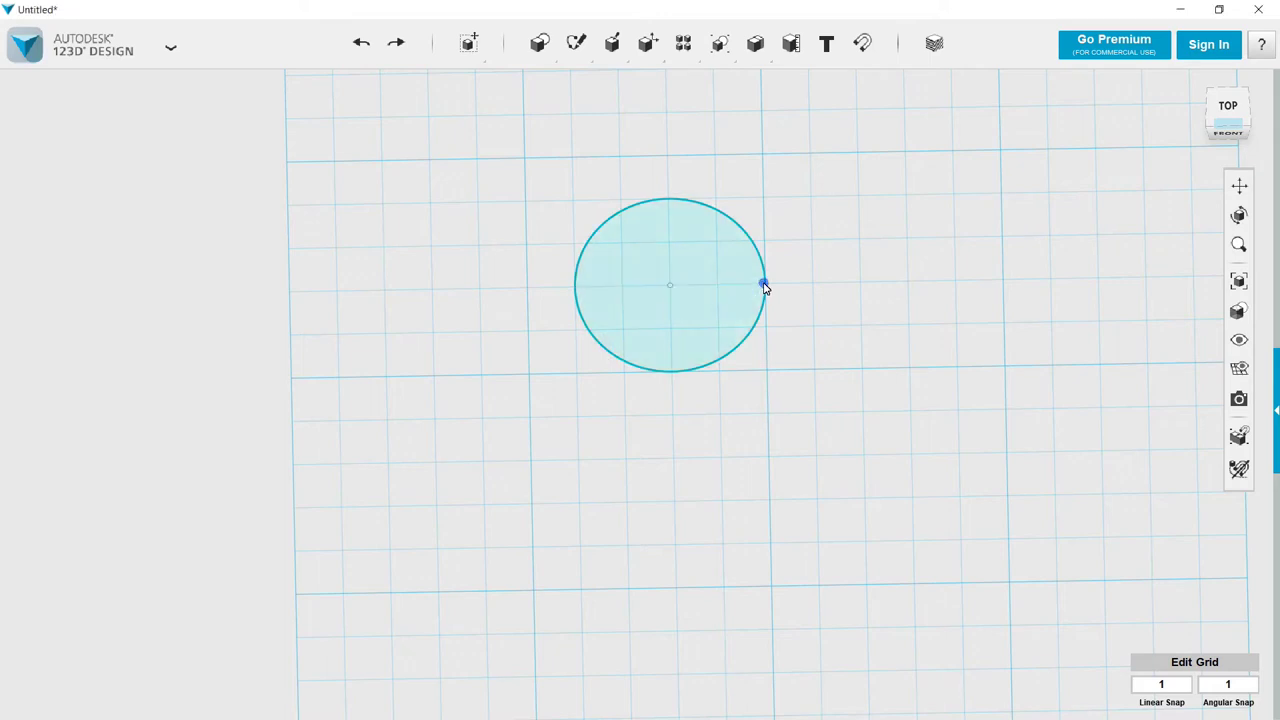
Draw a triangular tooth on the circle's upper edge with a polyline, its sides about 2.7 mm long and angled at 150 degrees.
click(1230, 112)
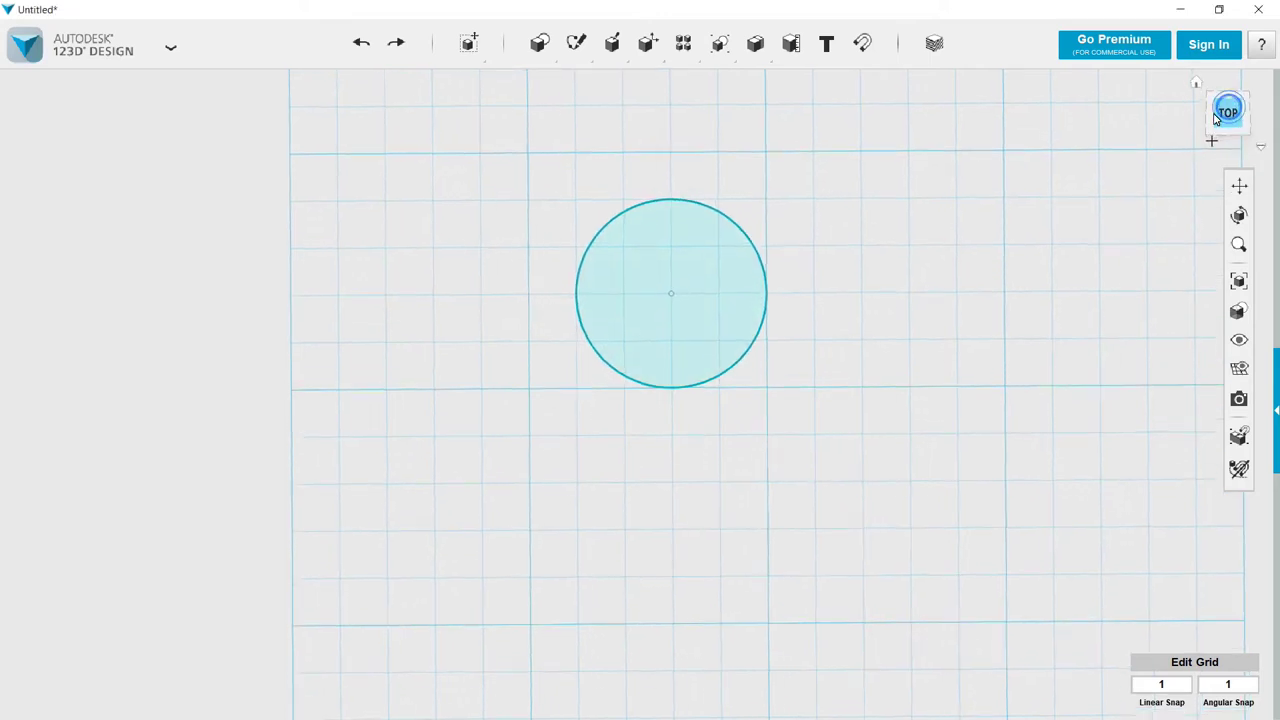
scroll(680, 243, up, 3)
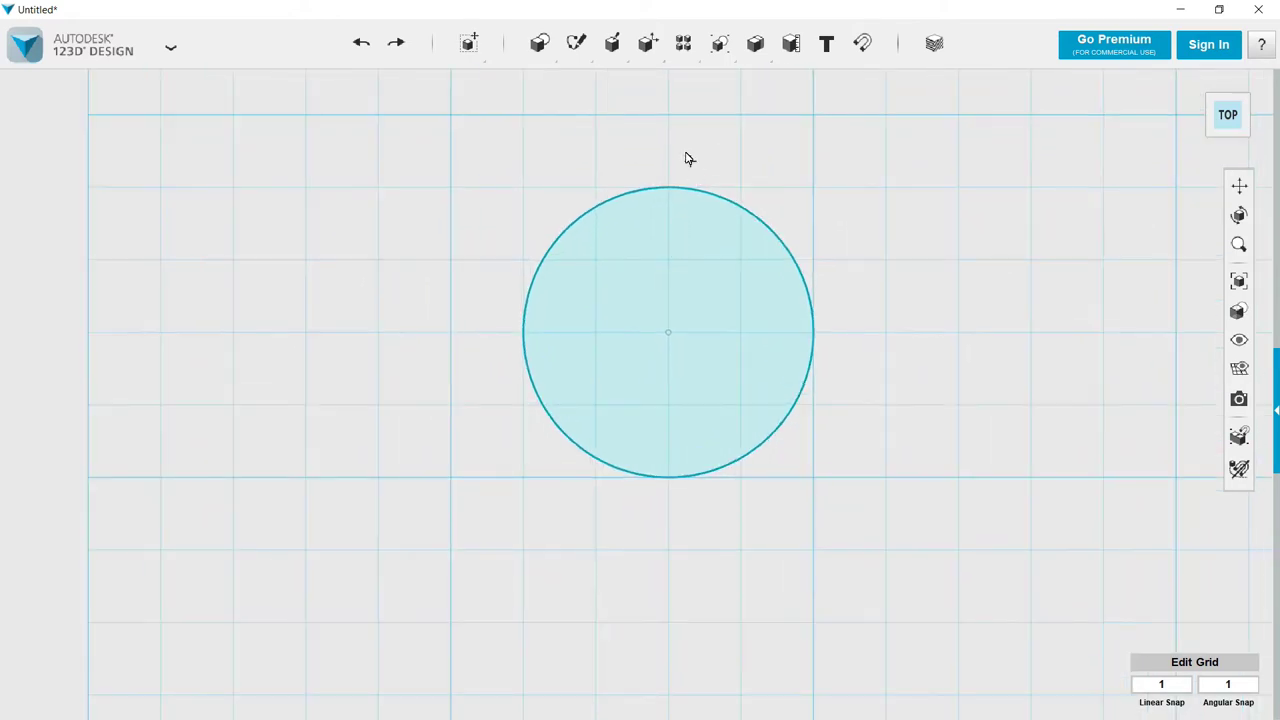
scroll(686, 157, up, 4)
scroll(691, 145, up, 1)
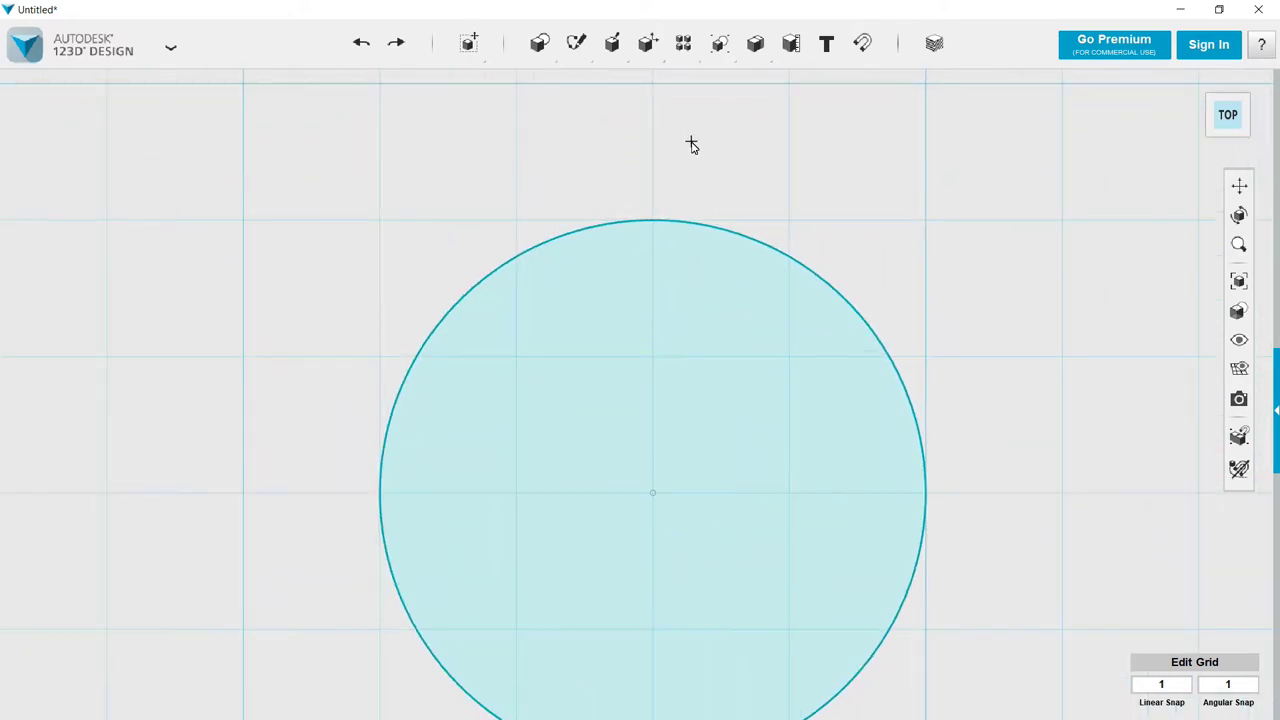
mouse_move(575, 43)
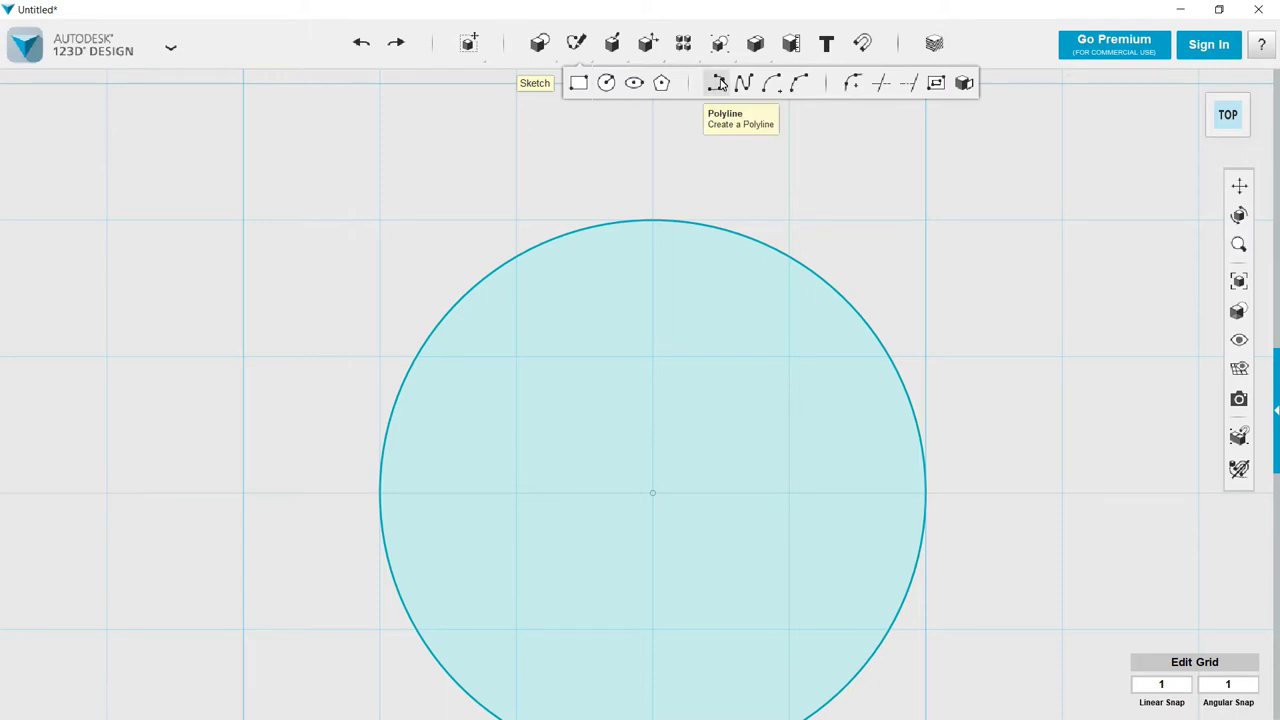
click(620, 225)
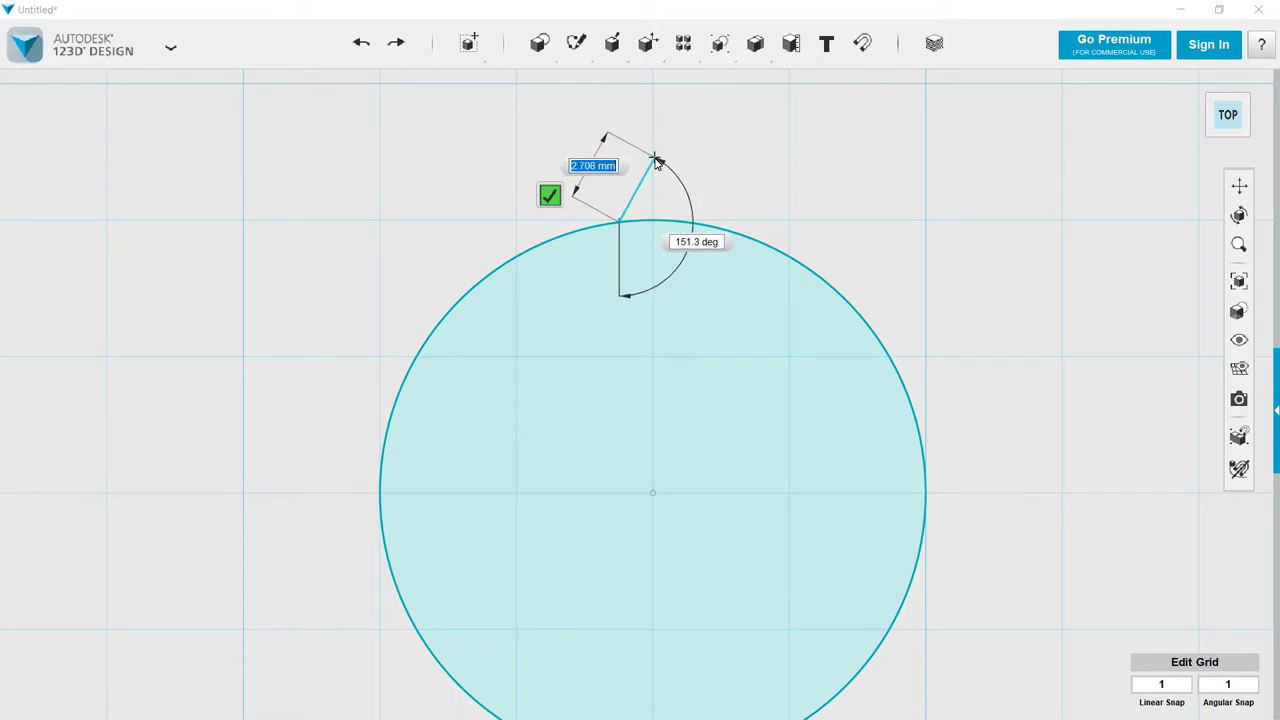
key(Tab)
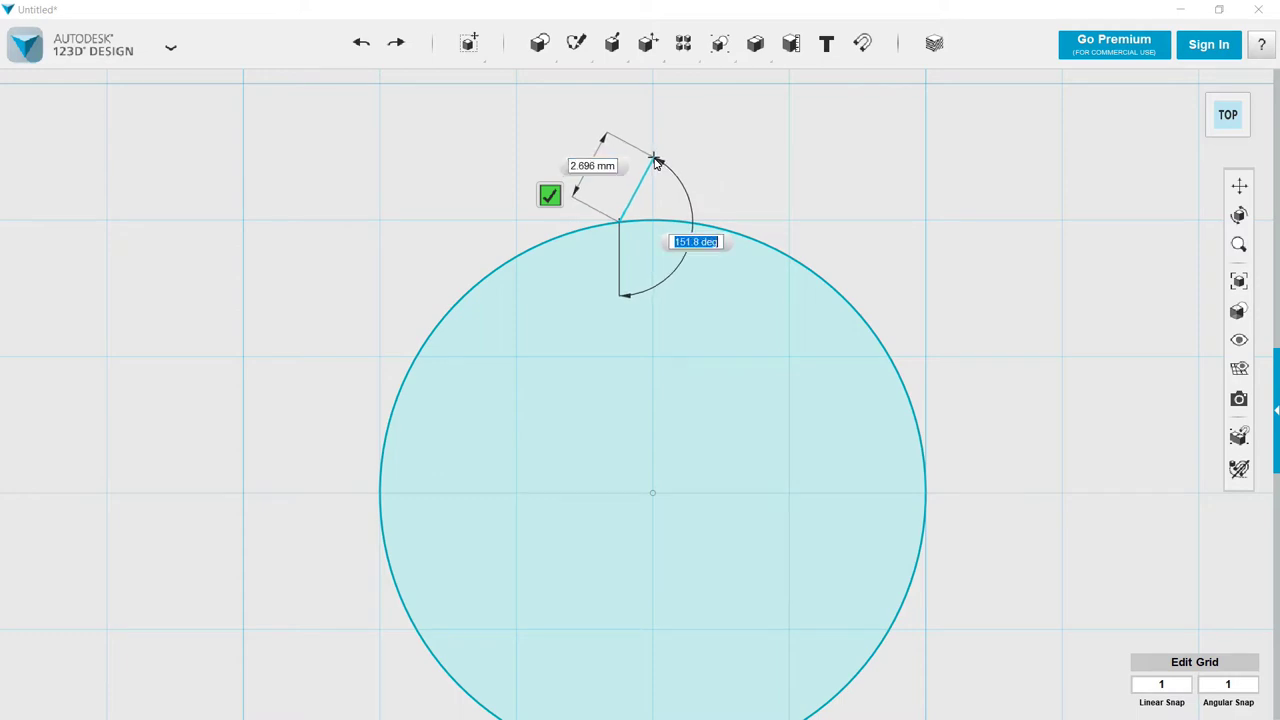
text(150)
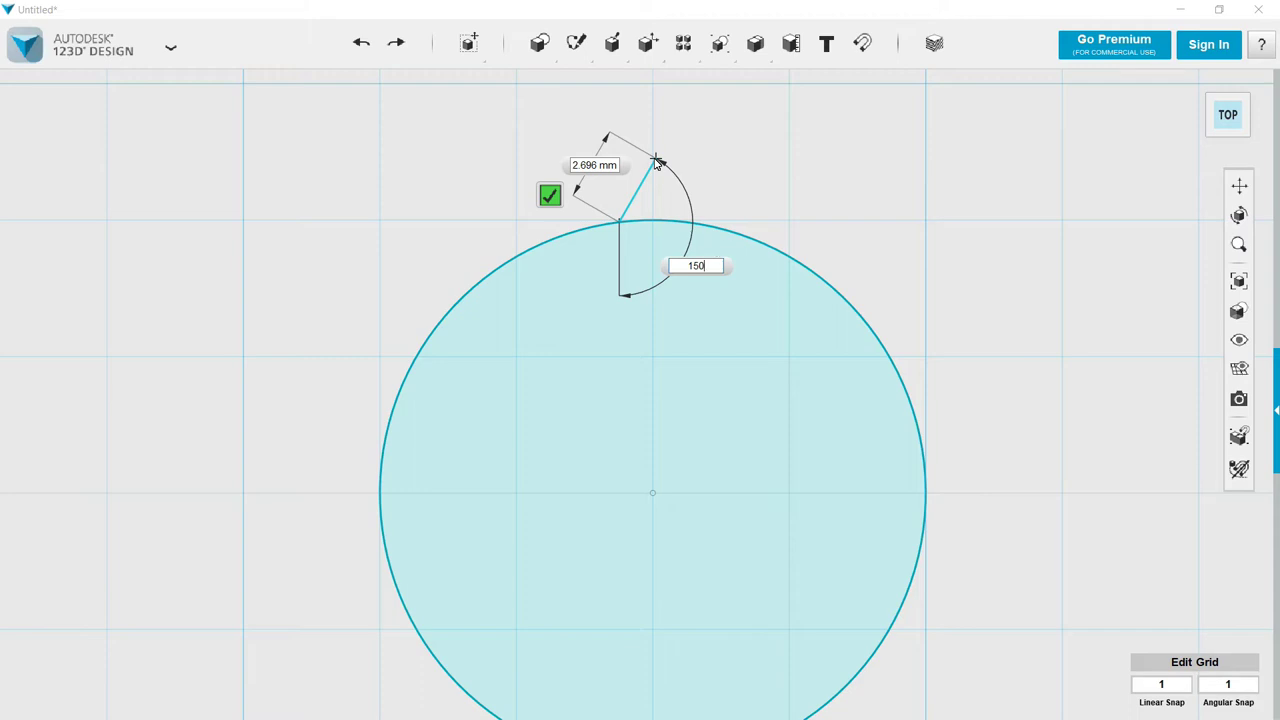
key(Tab)
click(656, 161)
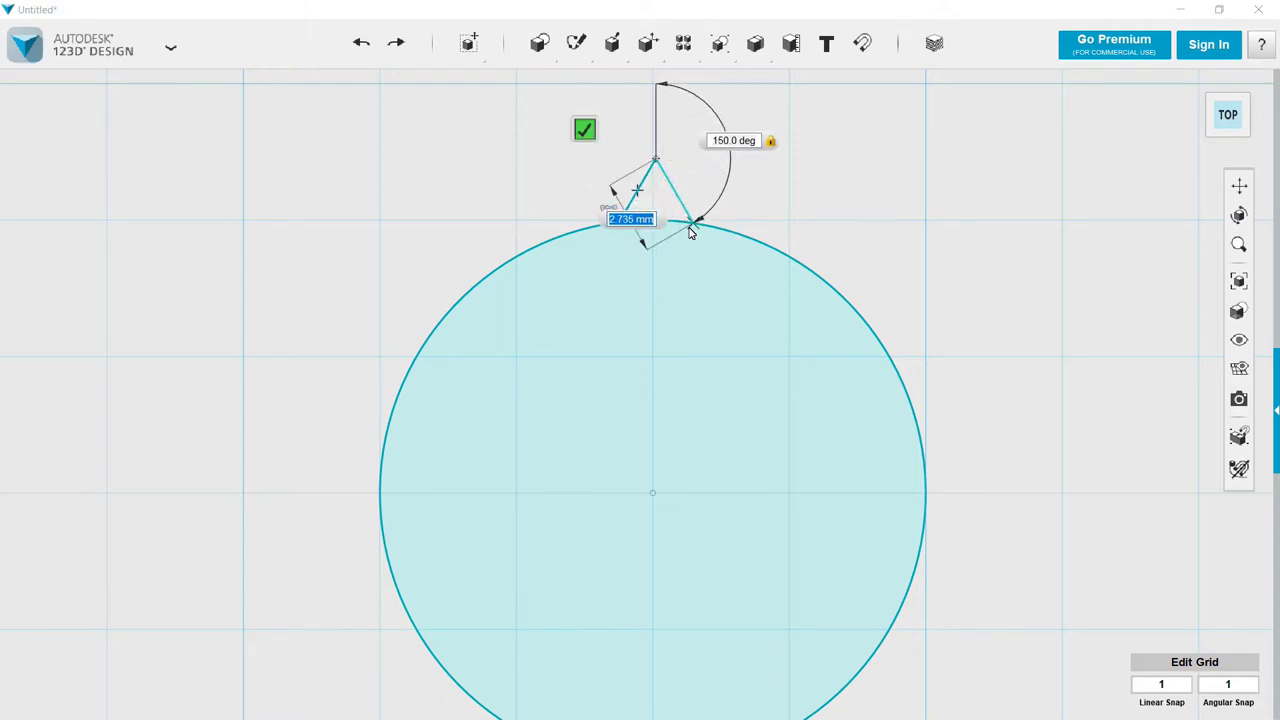
click(690, 231)
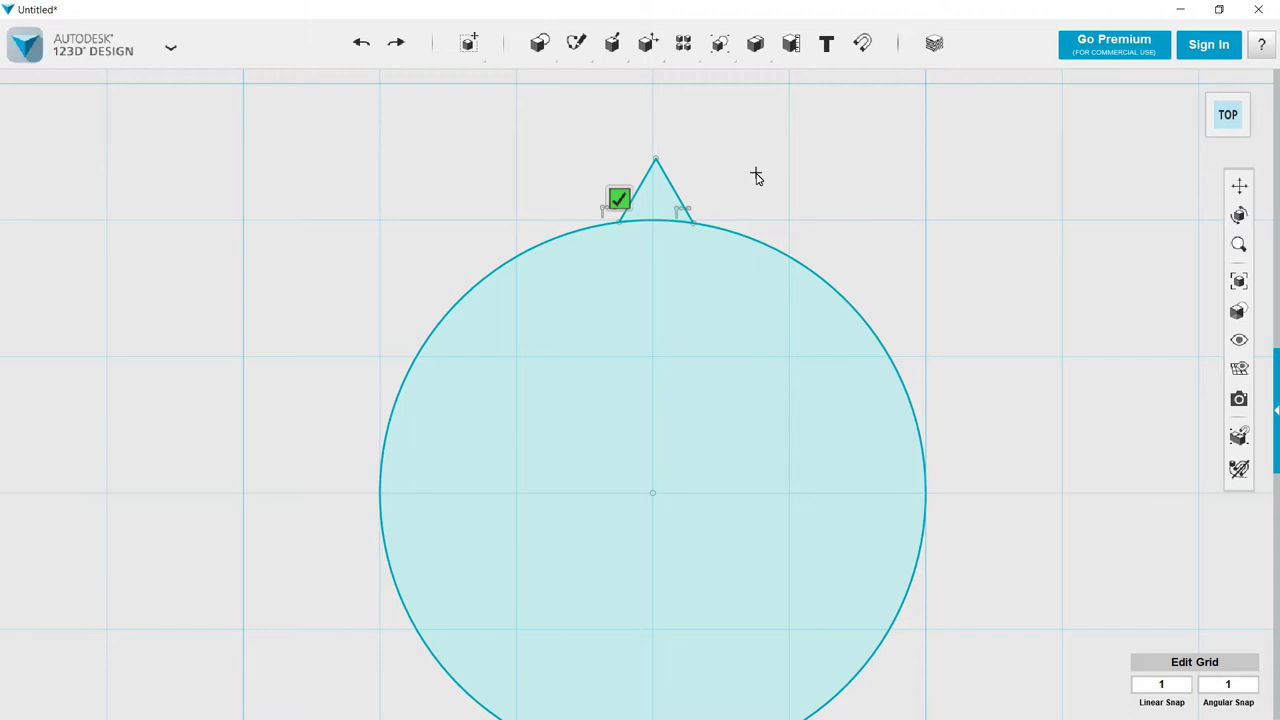
key(Escape)
Create a circular pattern of 22 copies of the tooth's two lines around the circle's center point.
click(657, 210)
mouse_move(692, 275)
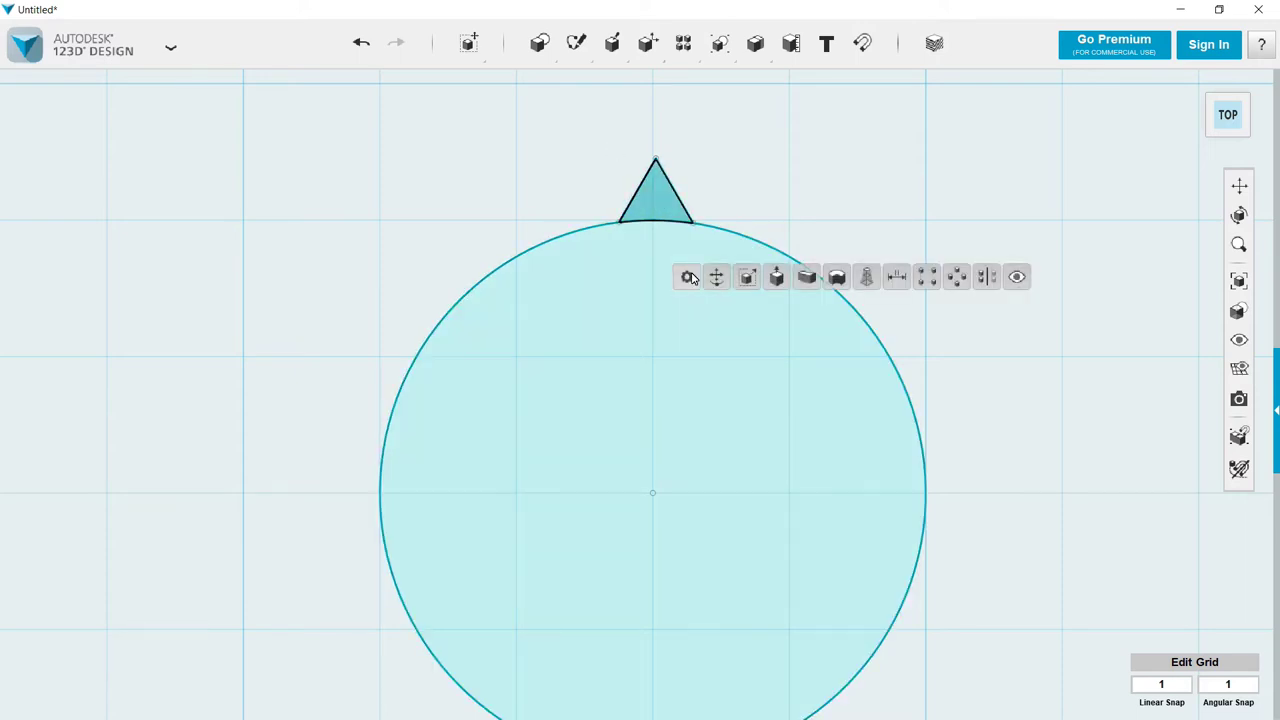
click(957, 277)
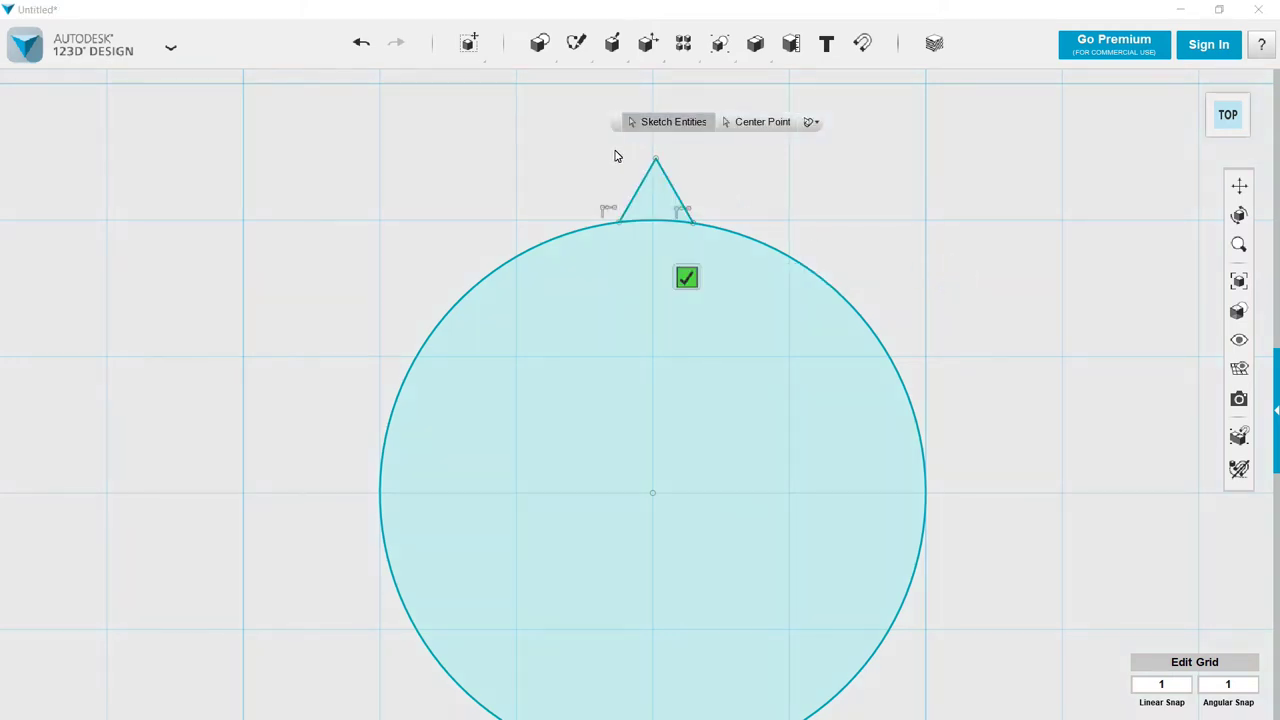
mouse_move(614, 149)
mouse_down()
mouse_move(697, 223)
mouse_move(698, 245)
mouse_up()
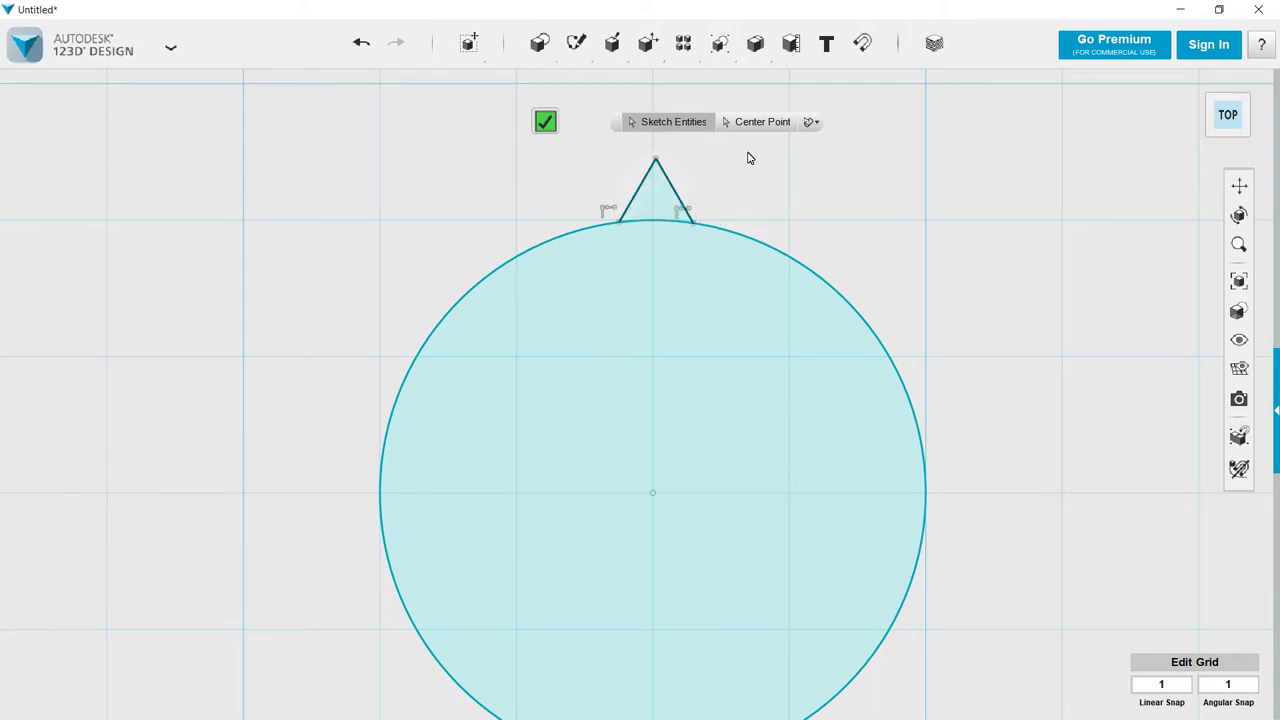
click(765, 121)
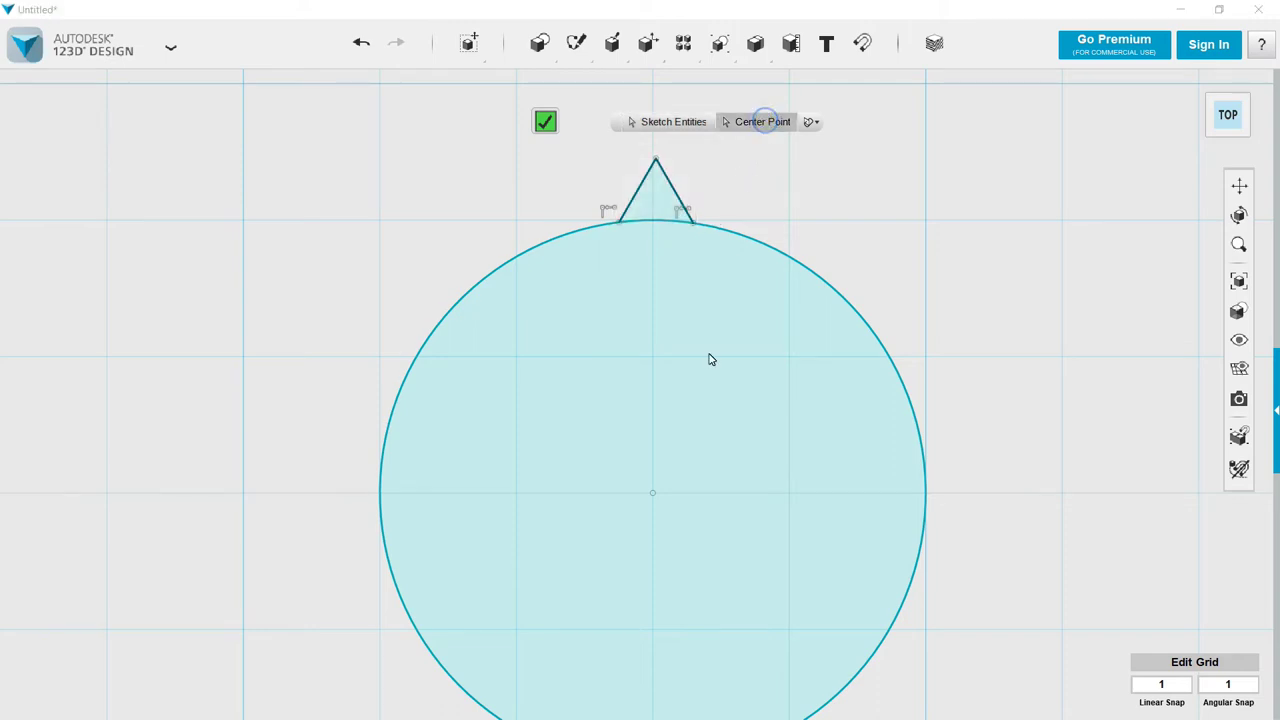
click(652, 495)
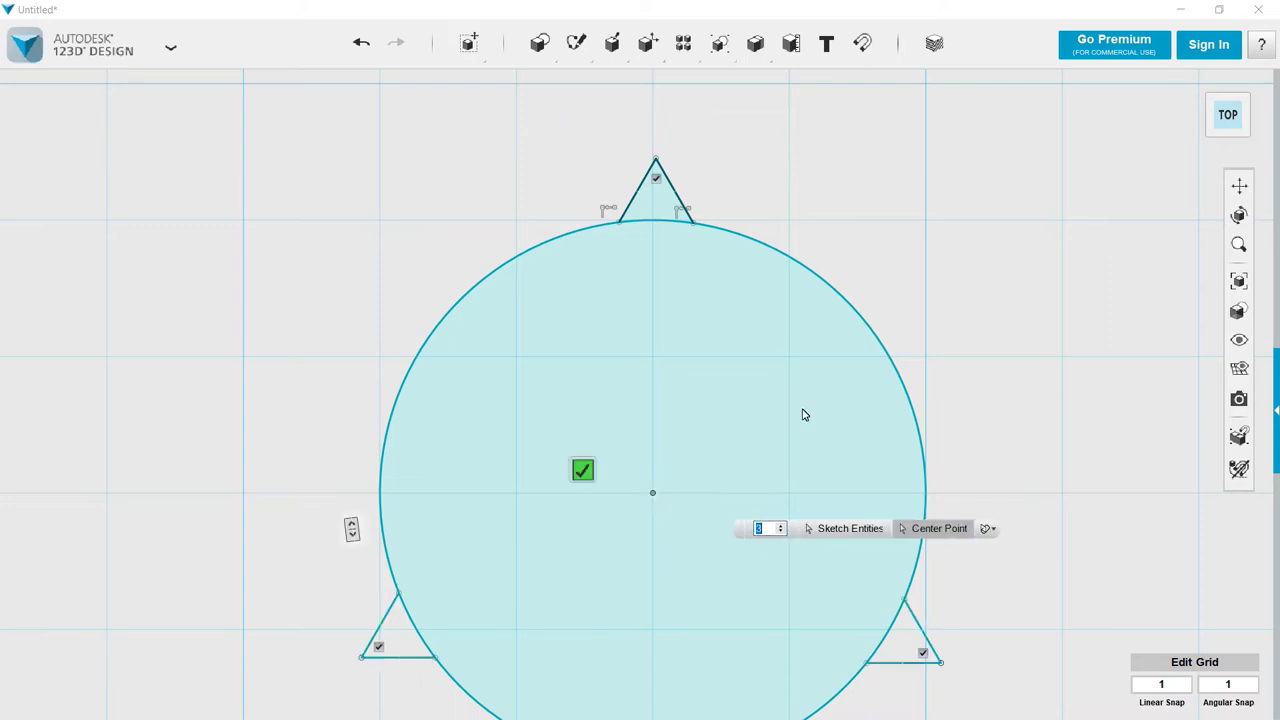
key(Return)
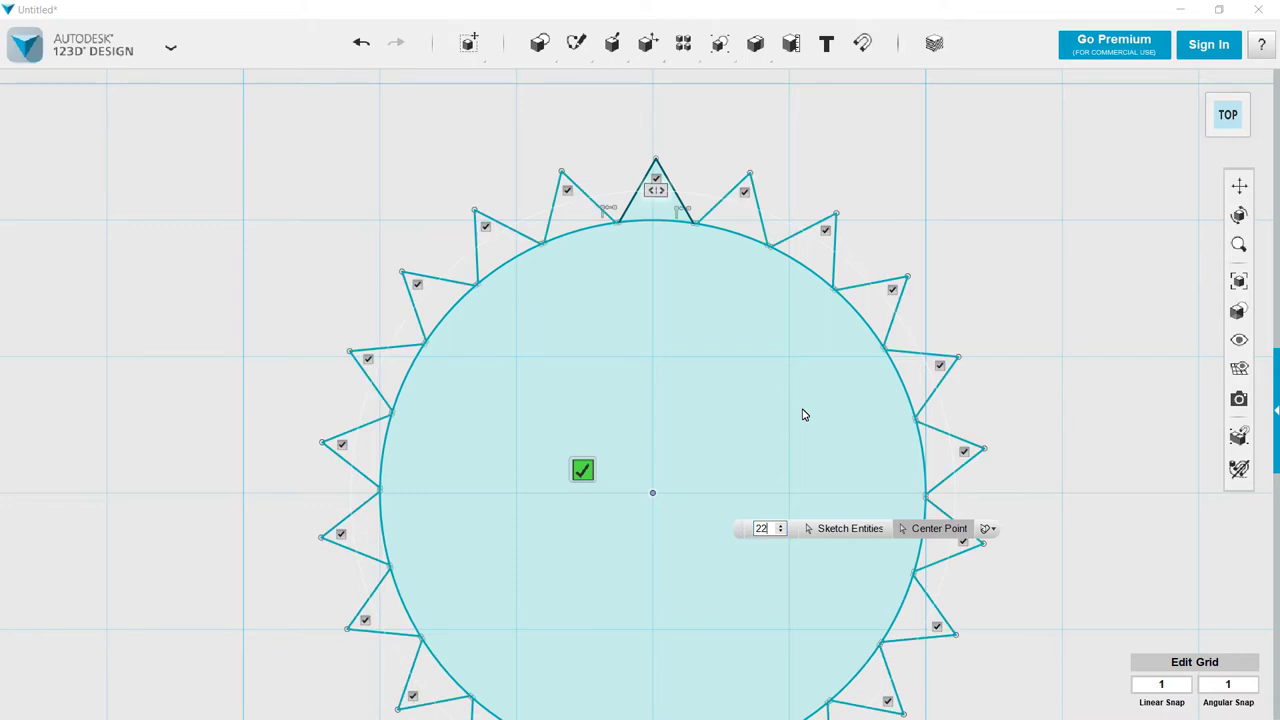
click(1083, 366)
Trim away every arc of the circle beneath the teeth, leaving one continuous toothed gear outline.
scroll(1083, 366, down, 3)
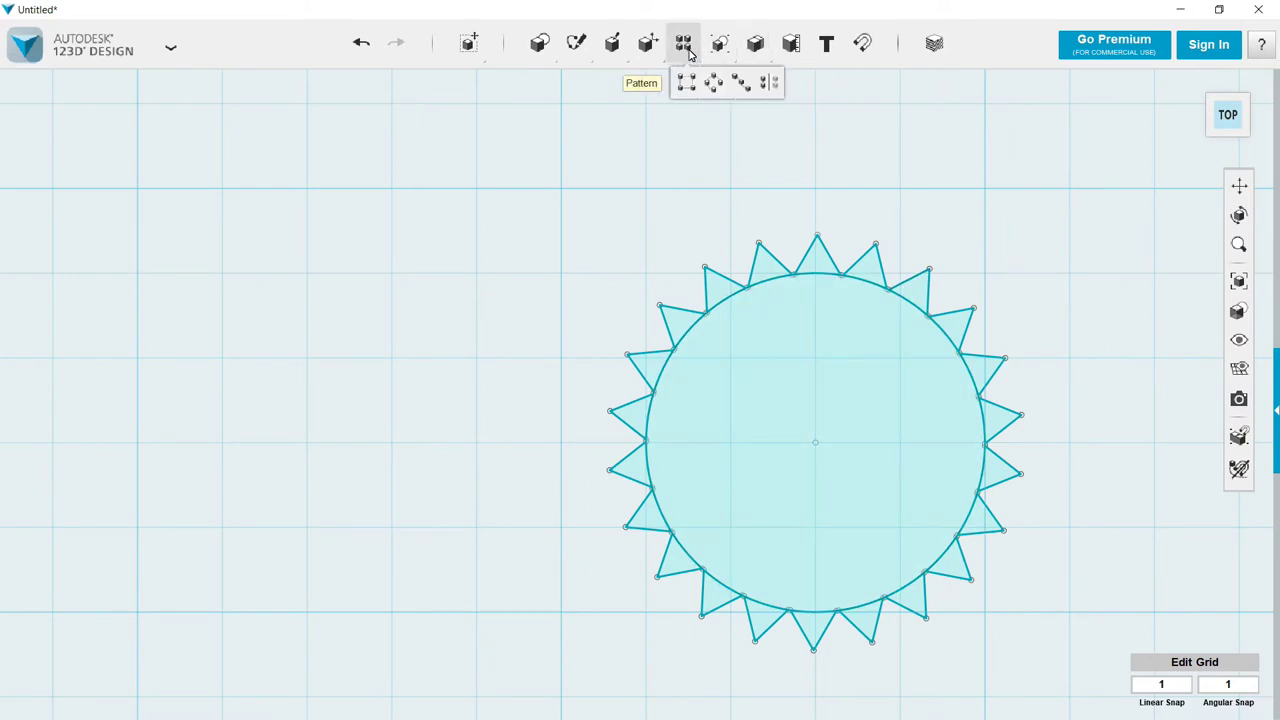
mouse_move(657, 55)
mouse_move(577, 45)
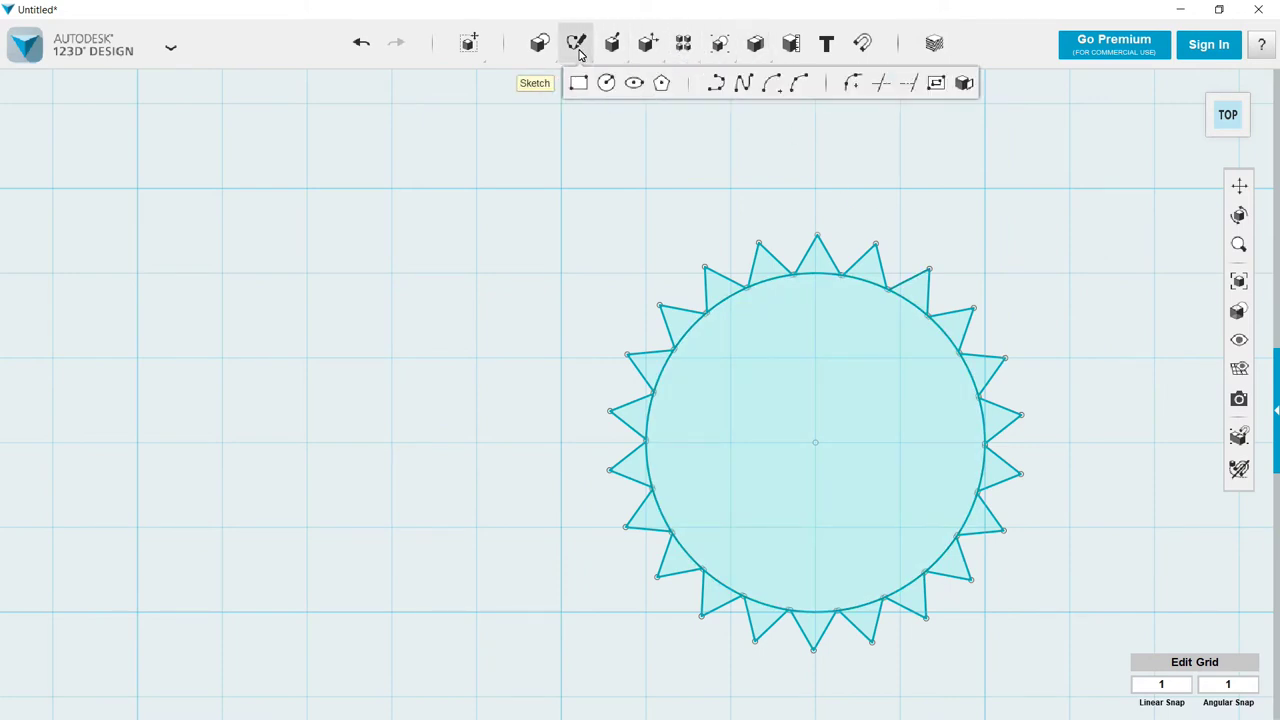
click(885, 88)
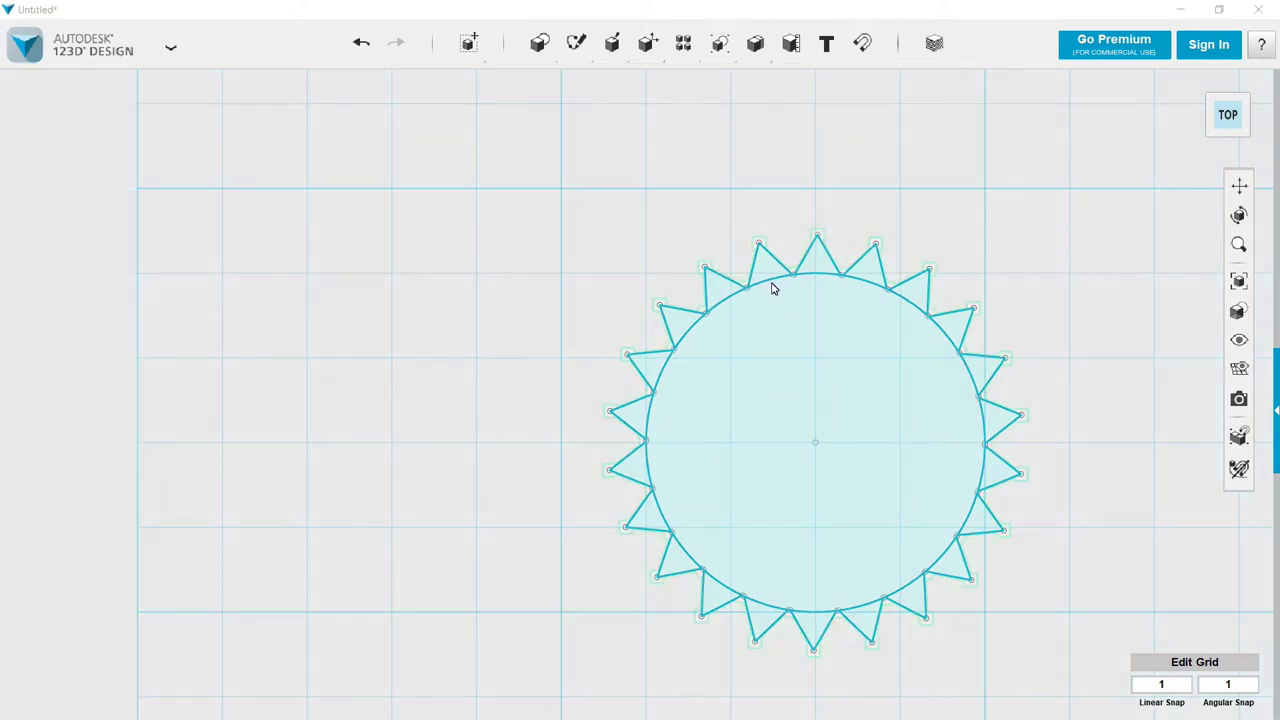
scroll(771, 290, up, 3)
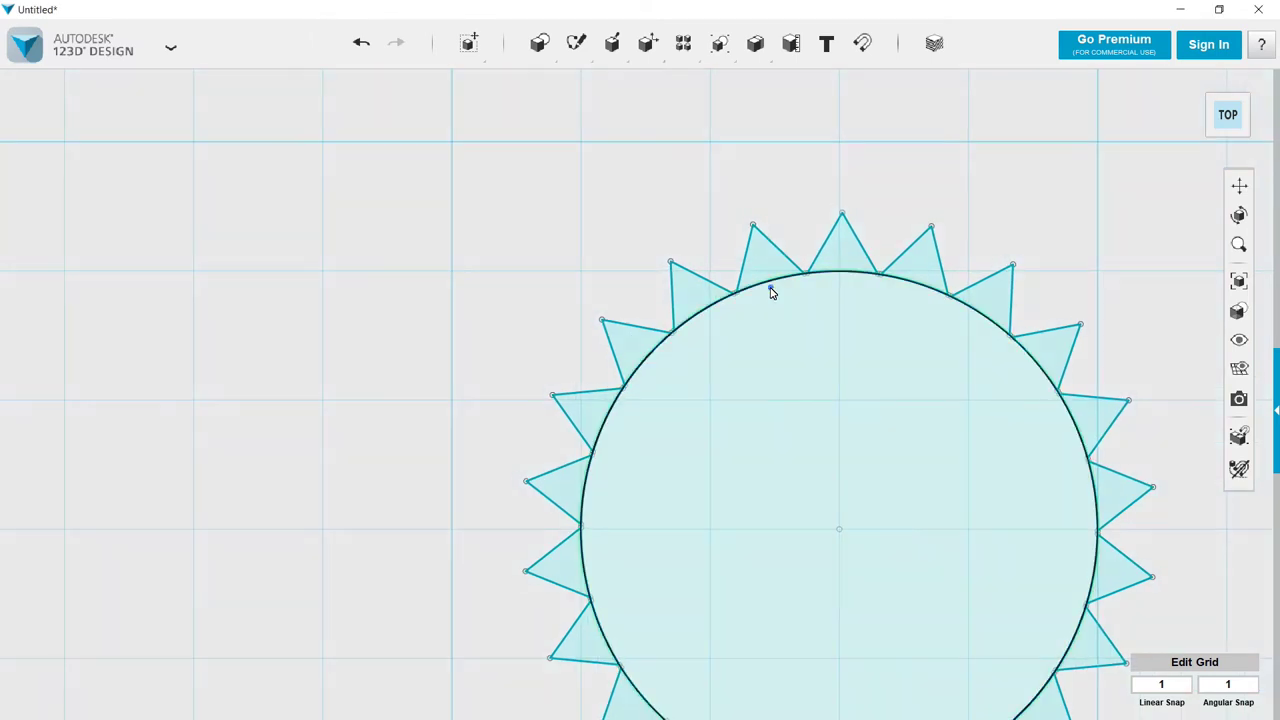
click(771, 284)
click(711, 314)
click(652, 362)
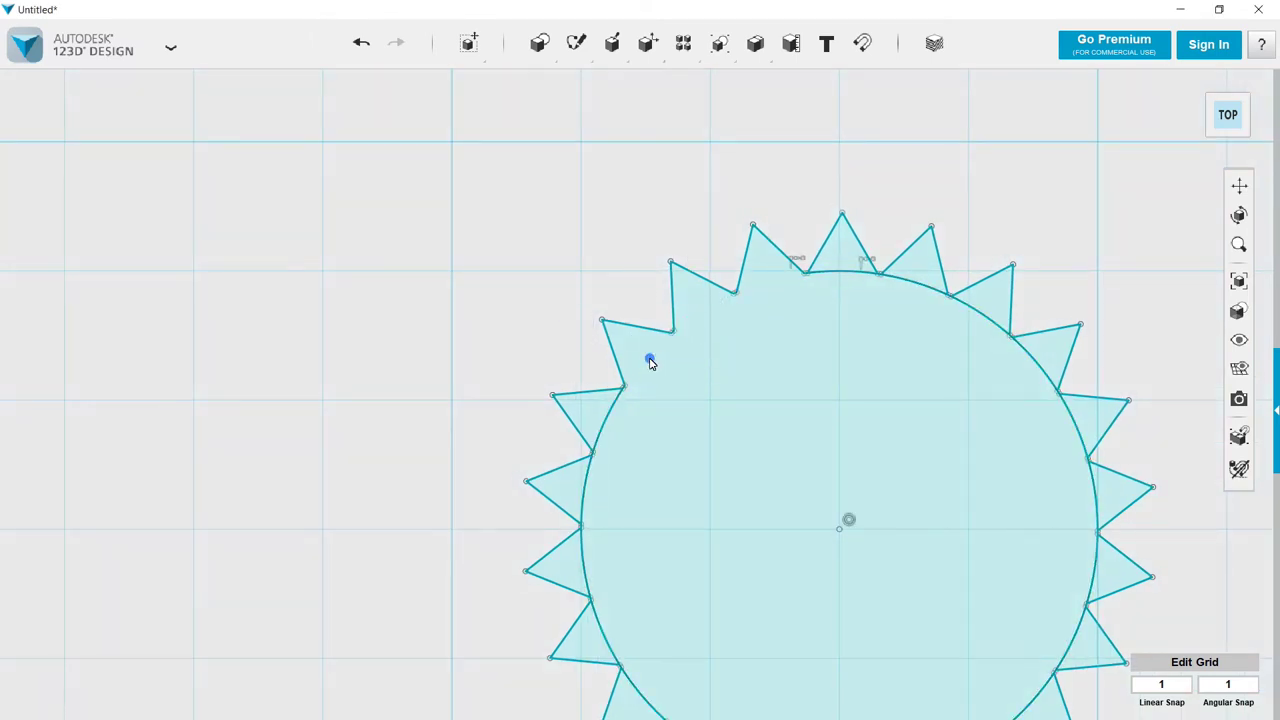
click(608, 425)
click(588, 488)
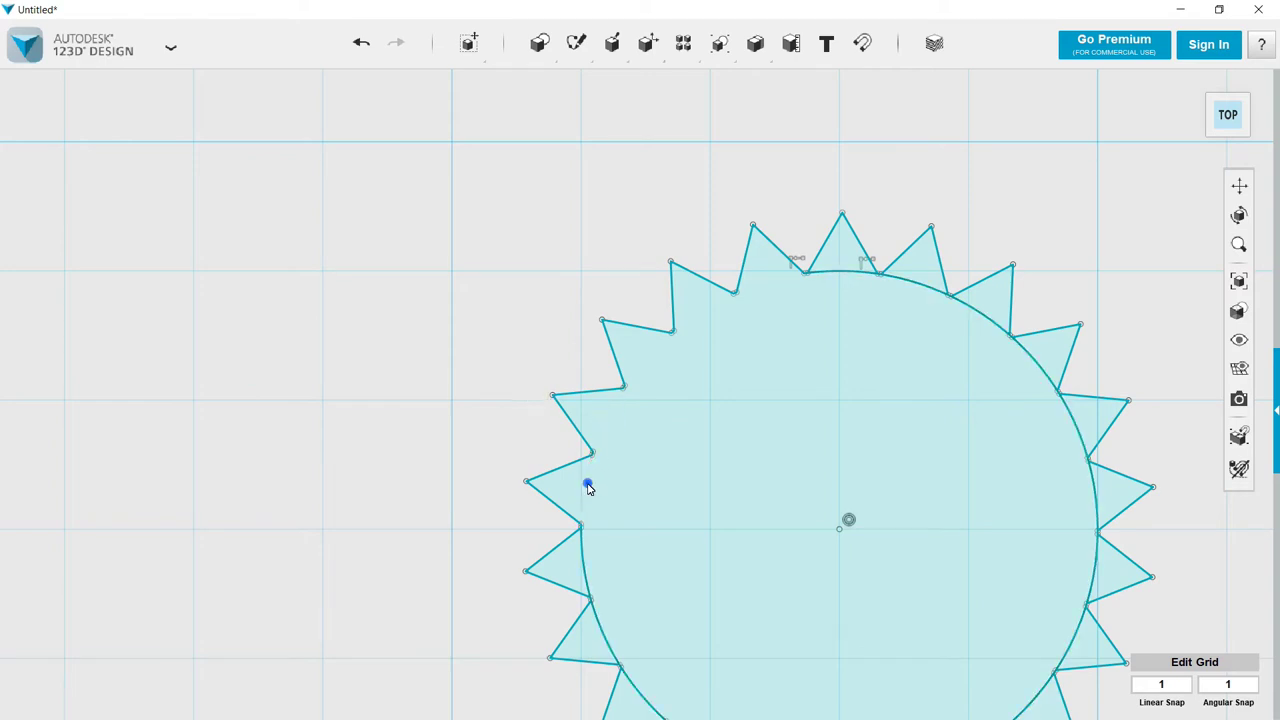
click(582, 556)
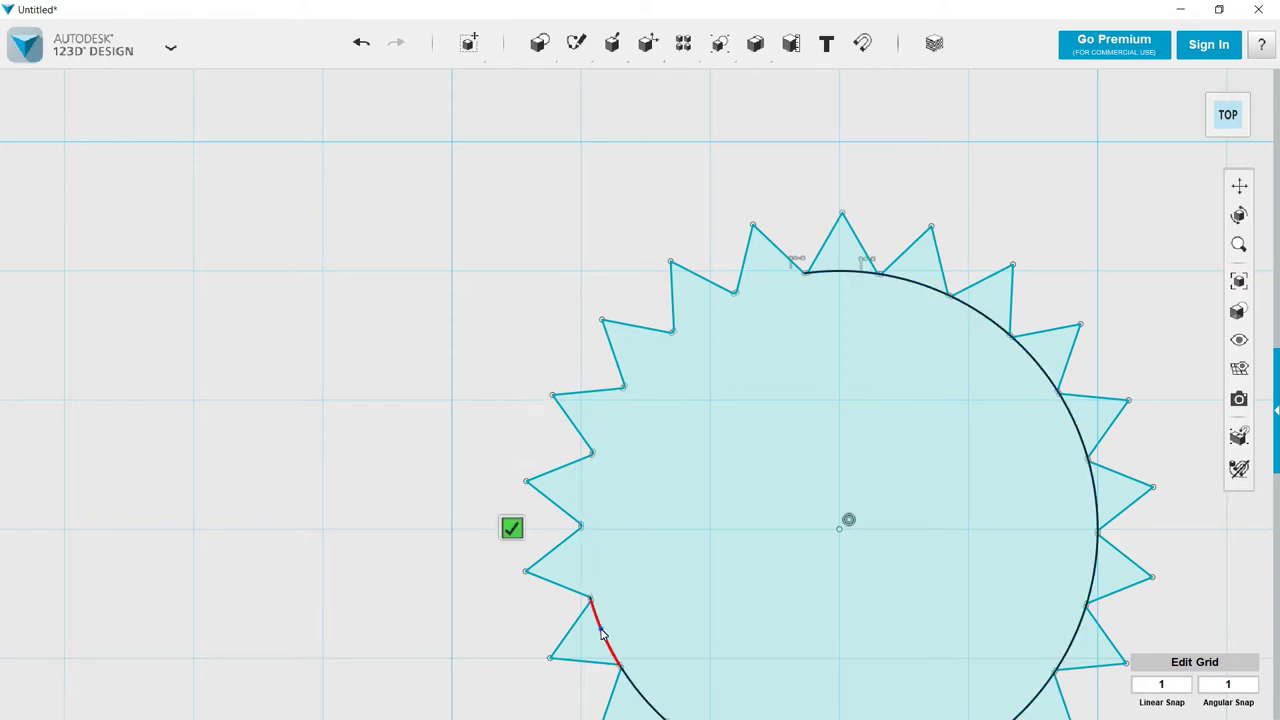
click(601, 627)
click(836, 276)
click(913, 282)
click(977, 313)
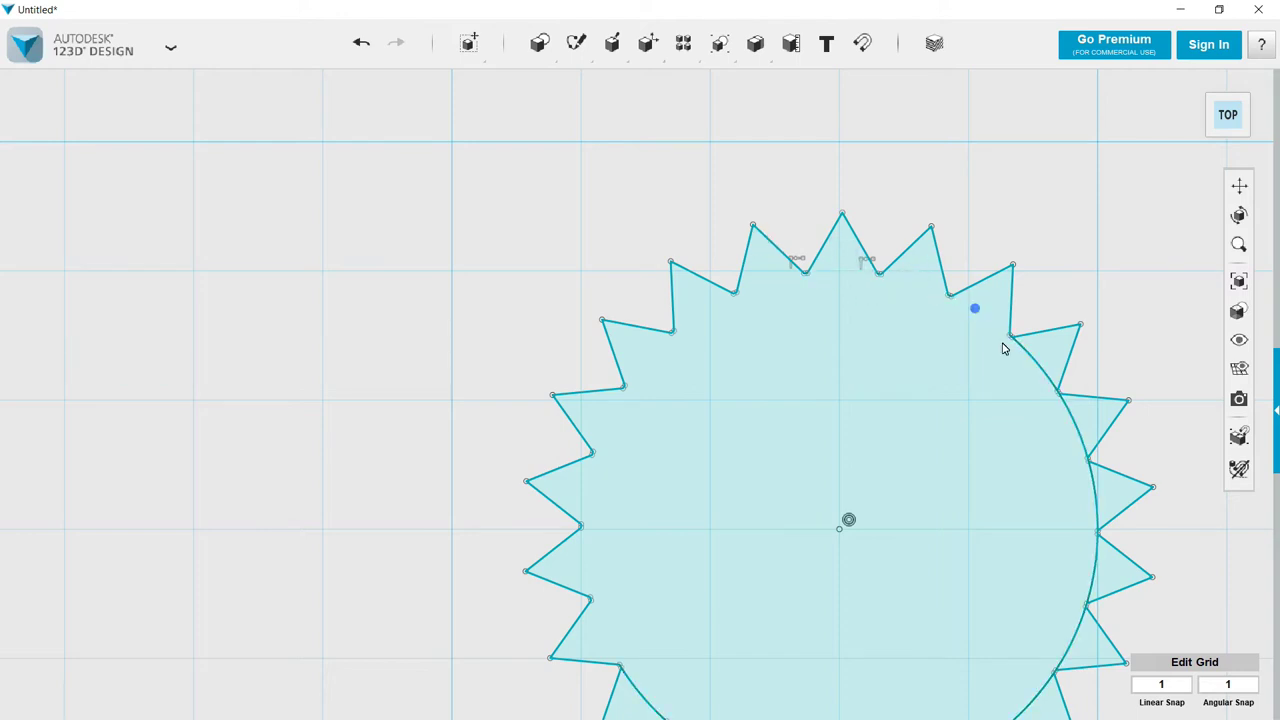
click(1030, 358)
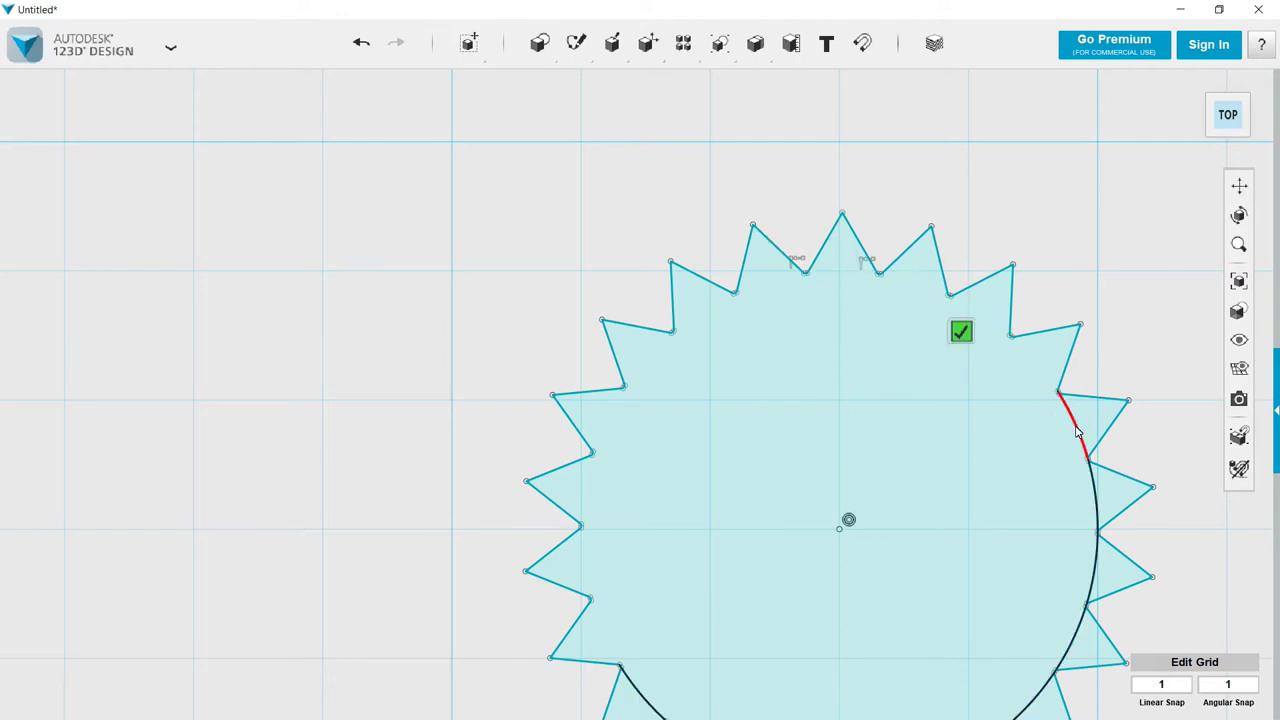
click(1077, 432)
click(1090, 483)
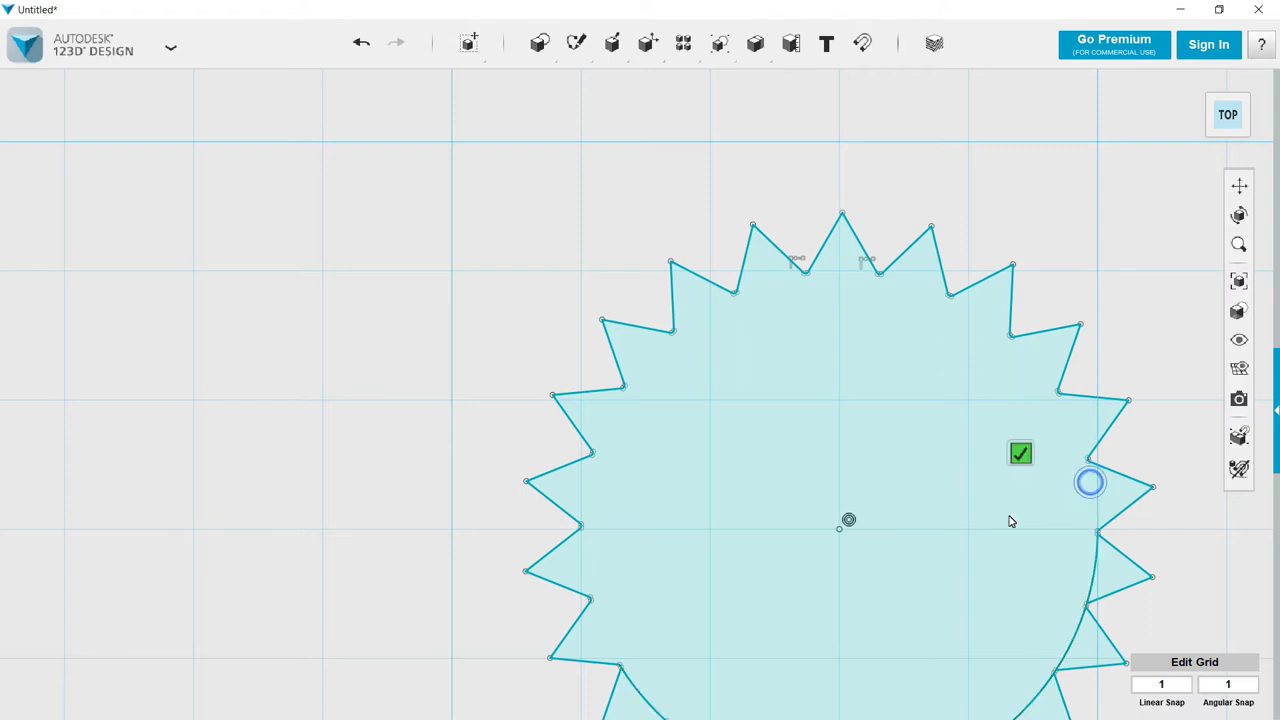
scroll(1010, 521, down, 5)
scroll(1062, 672, up, 3)
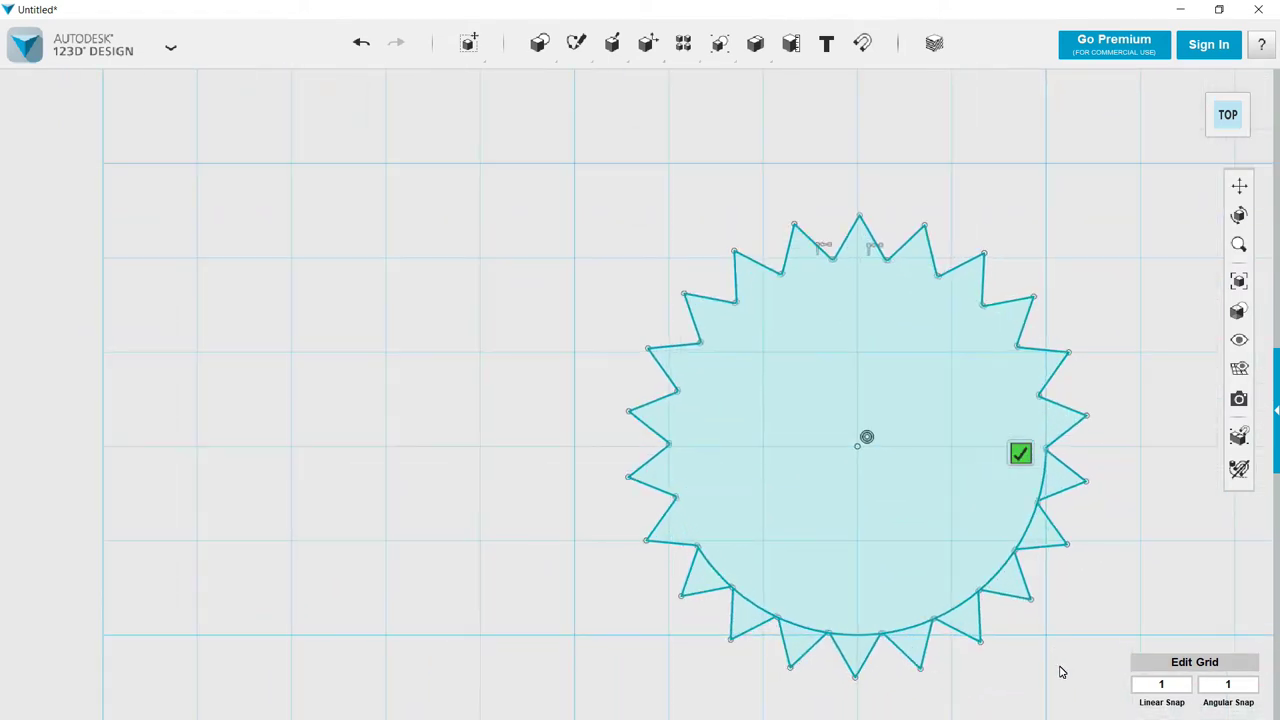
scroll(1062, 672, up, 2)
click(1040, 434)
click(1017, 492)
click(983, 546)
click(934, 594)
click(872, 618)
click(806, 628)
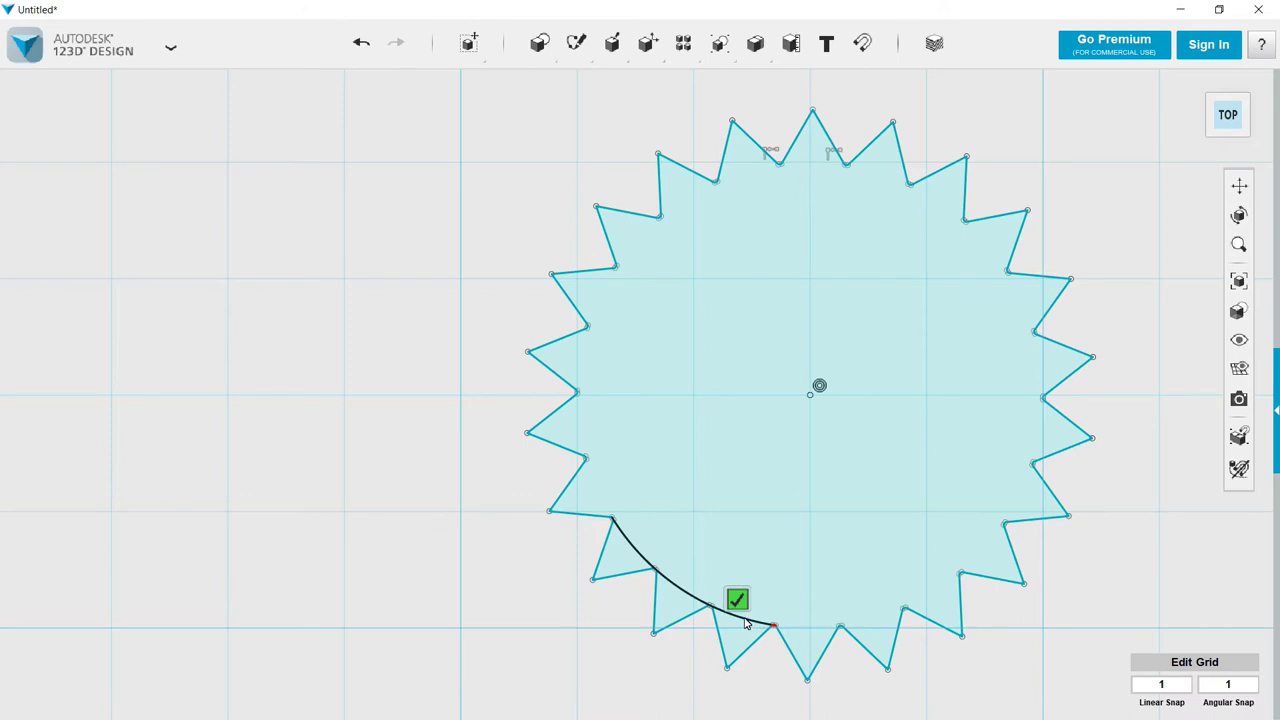
click(735, 621)
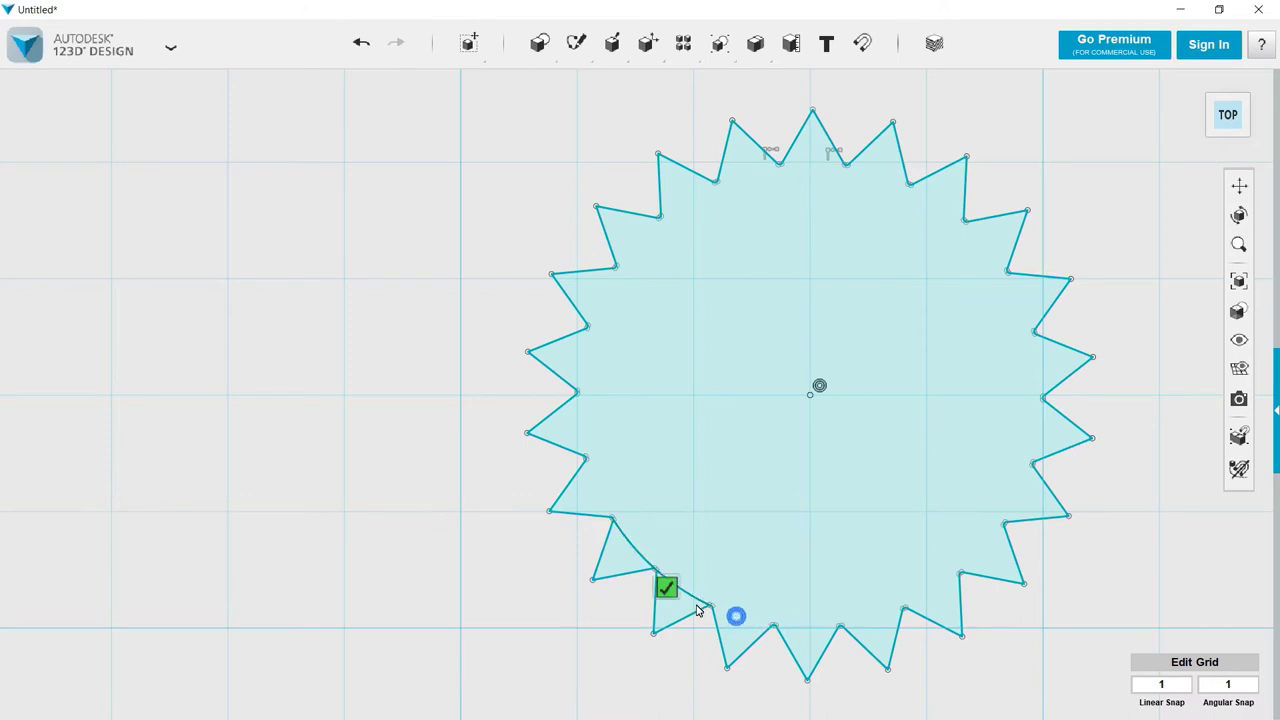
click(687, 596)
click(626, 543)
scroll(712, 427, down, 3)
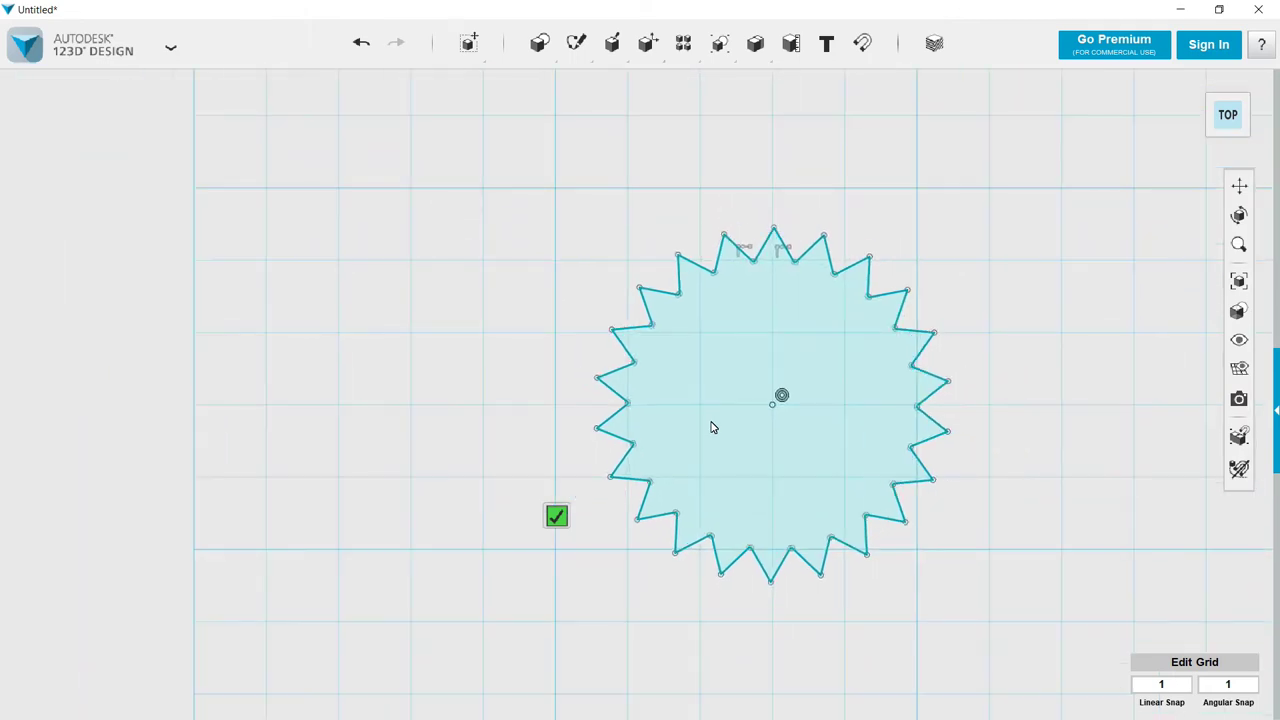
key(Escape)
Copy and paste the gear outline, and raise the copy 7 mm vertically above the original.
click(759, 317)
click(759, 316)
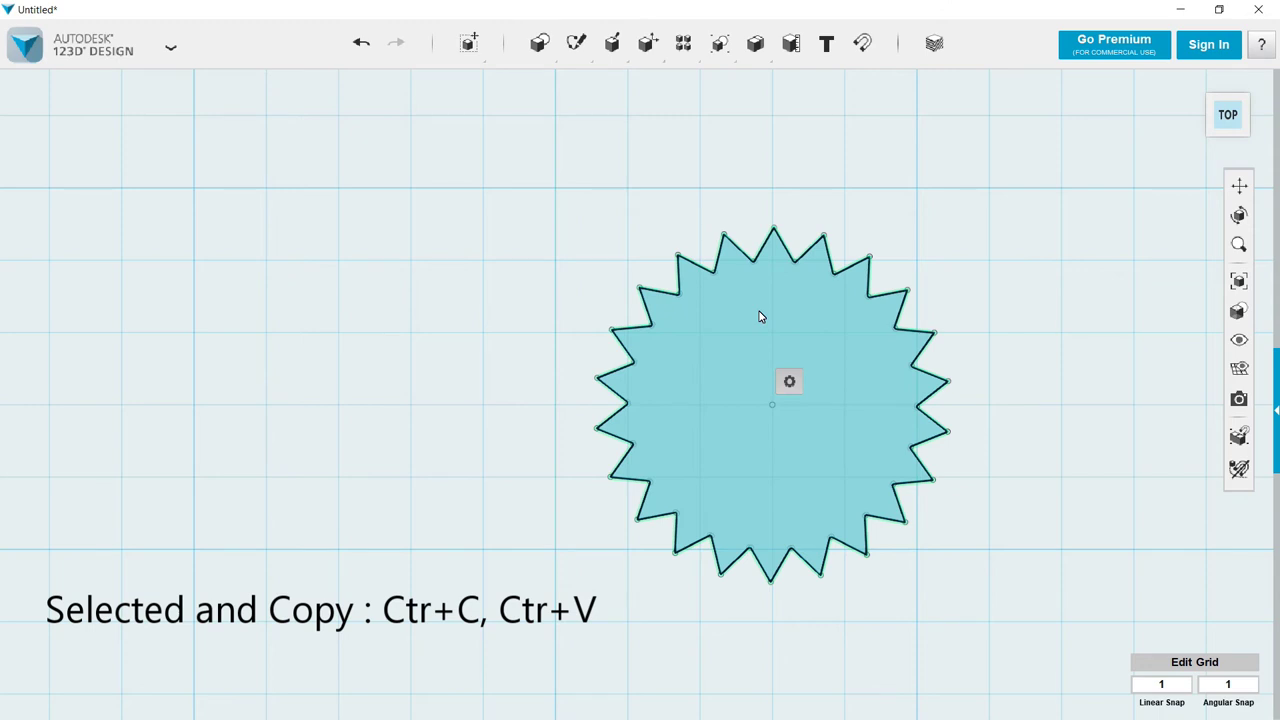
key(ctrl+c)
key(ctrl+v)
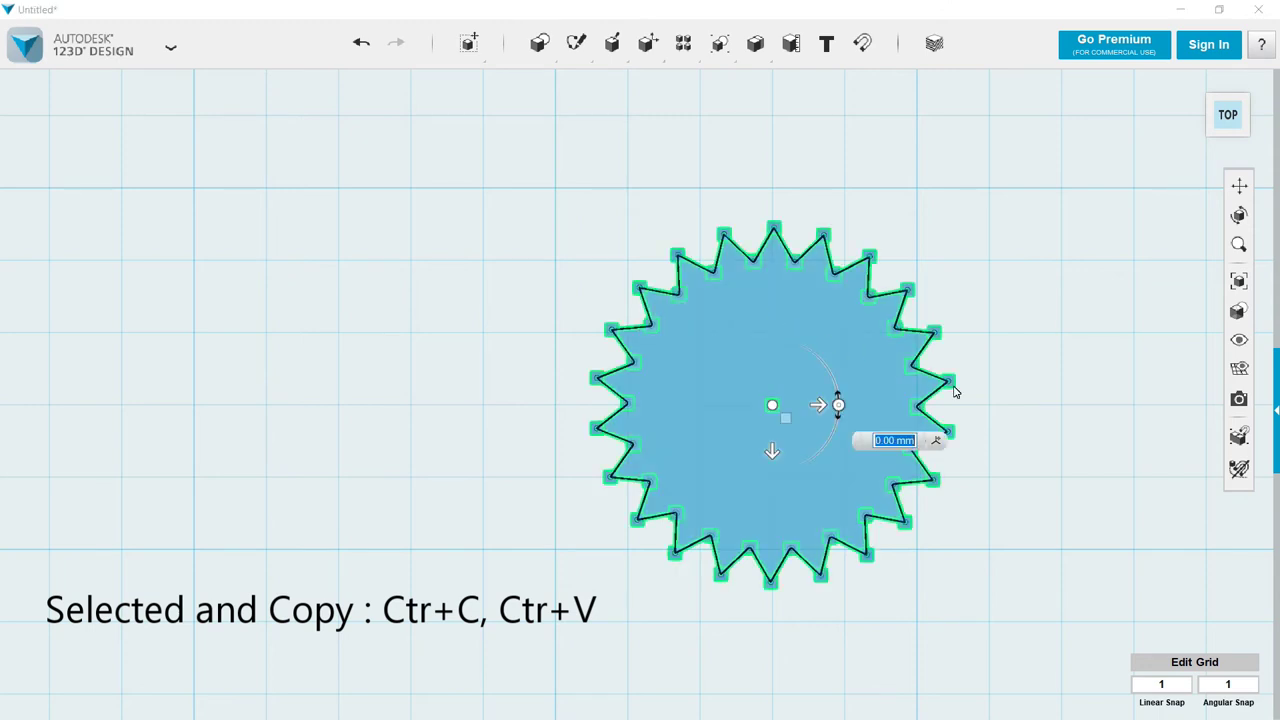
right_drag(1053, 514, 1045, 478)
click(810, 350)
drag(766, 326, 764, 266)
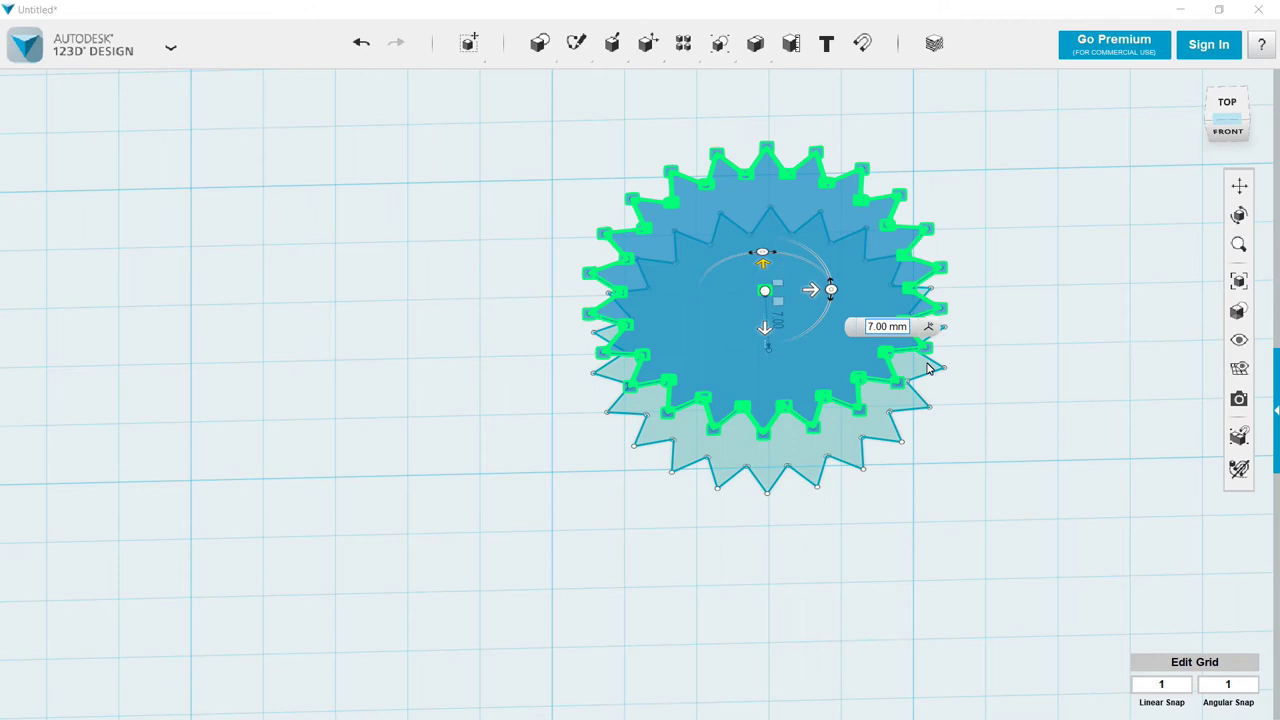
click(1013, 456)
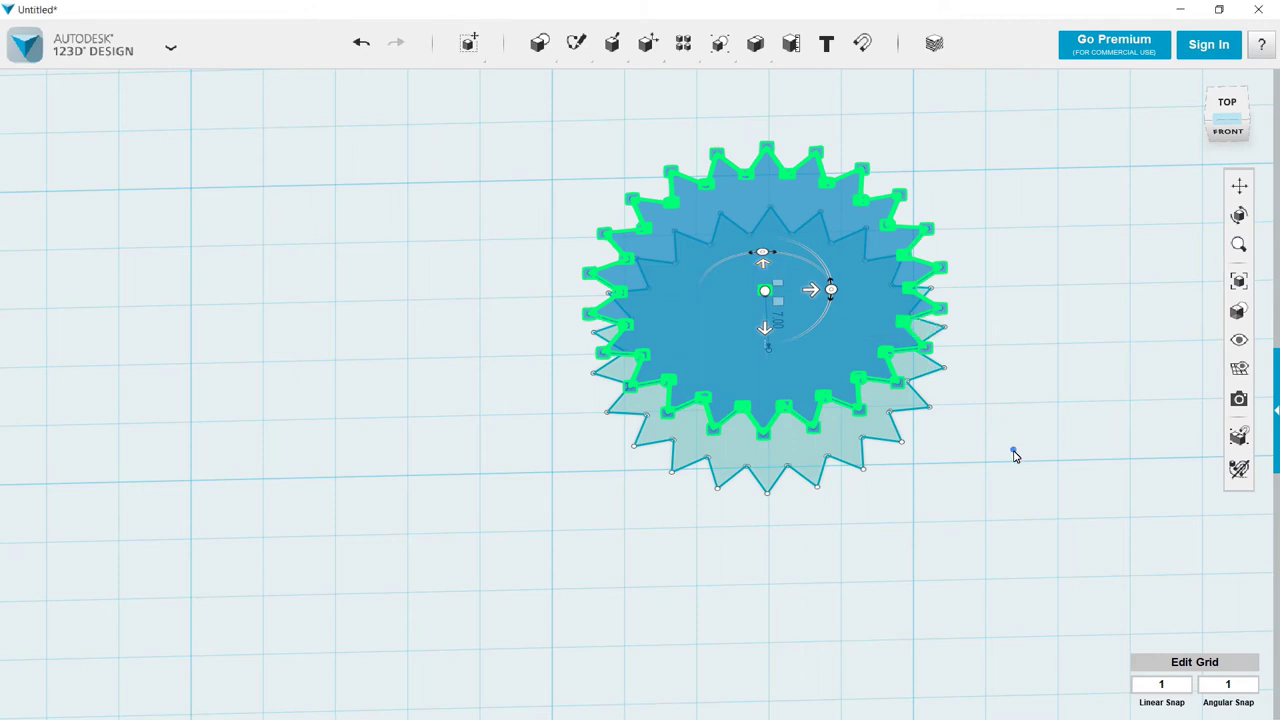
Scale the raised copy of the gear outline uniformly by a factor of 0.3.
click(826, 318)
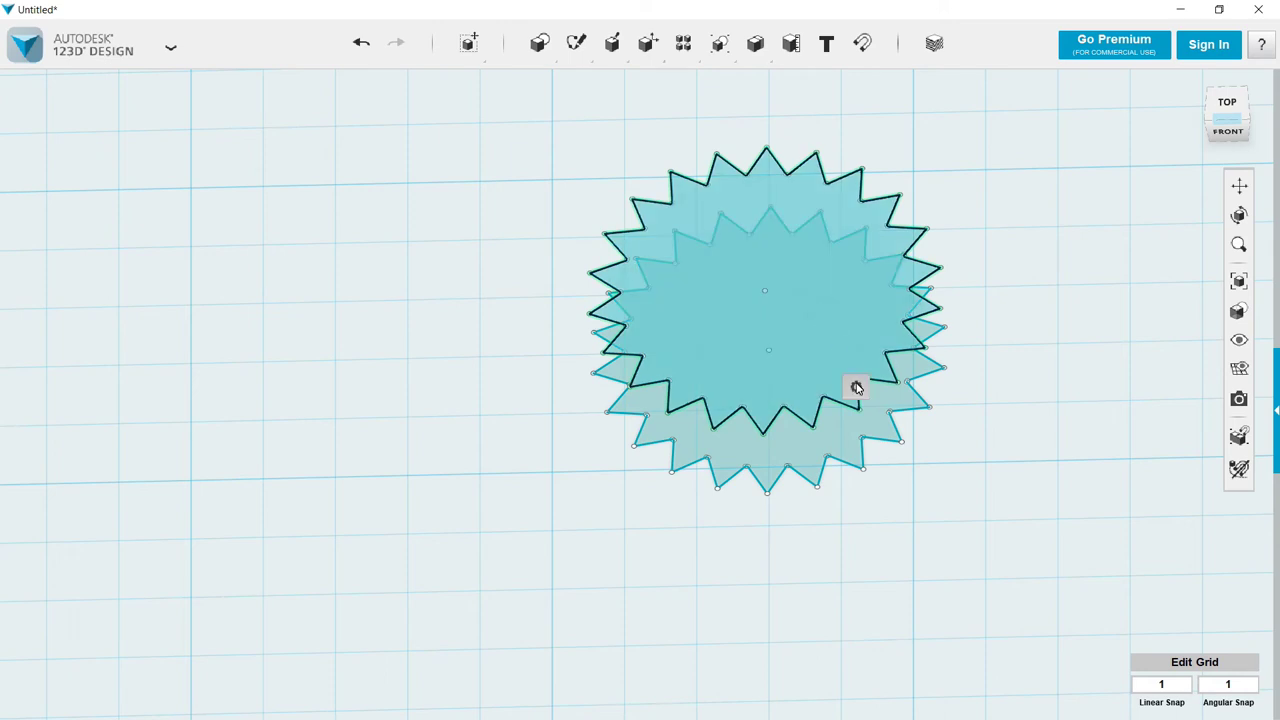
mouse_move(856, 388)
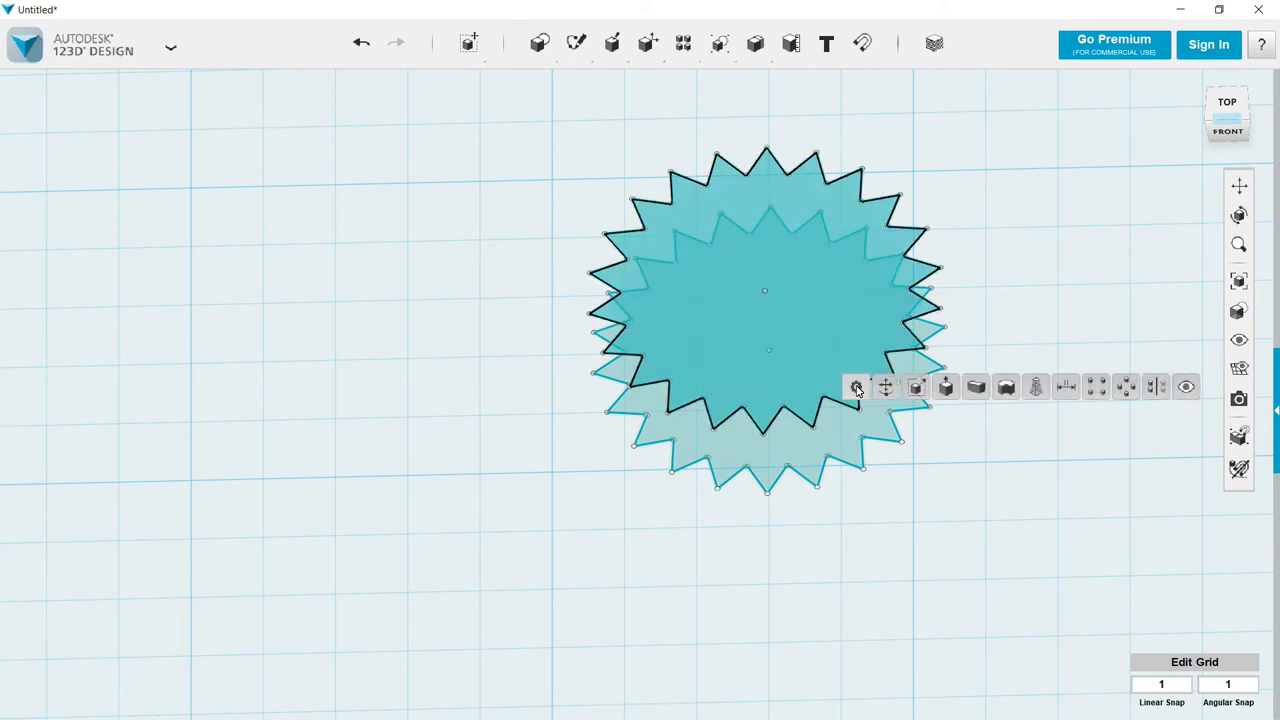
click(918, 389)
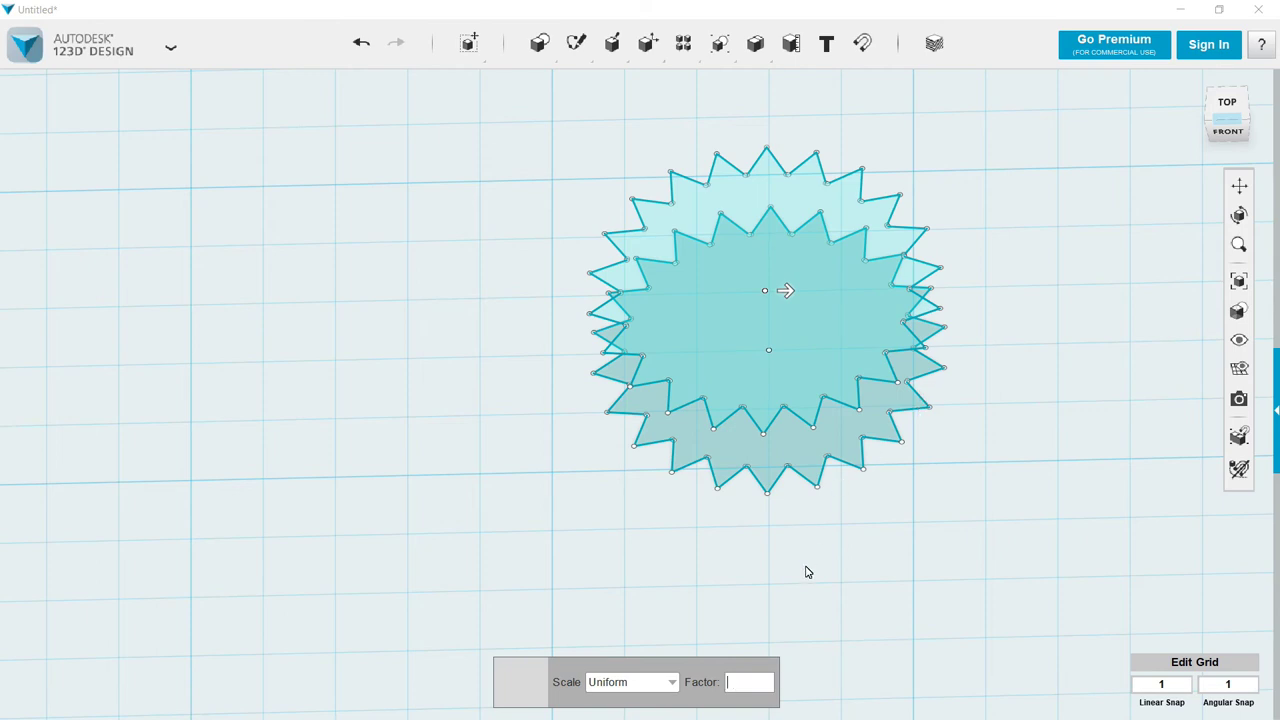
text(0.3)
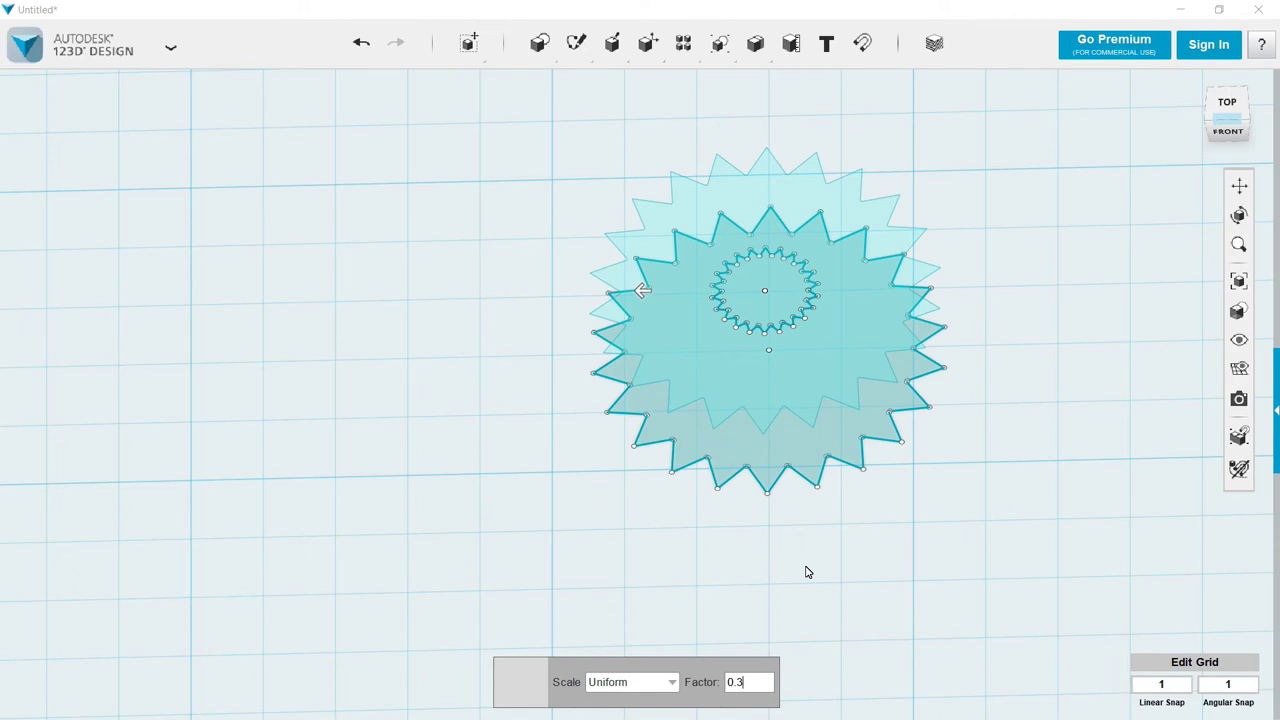
click(807, 572)
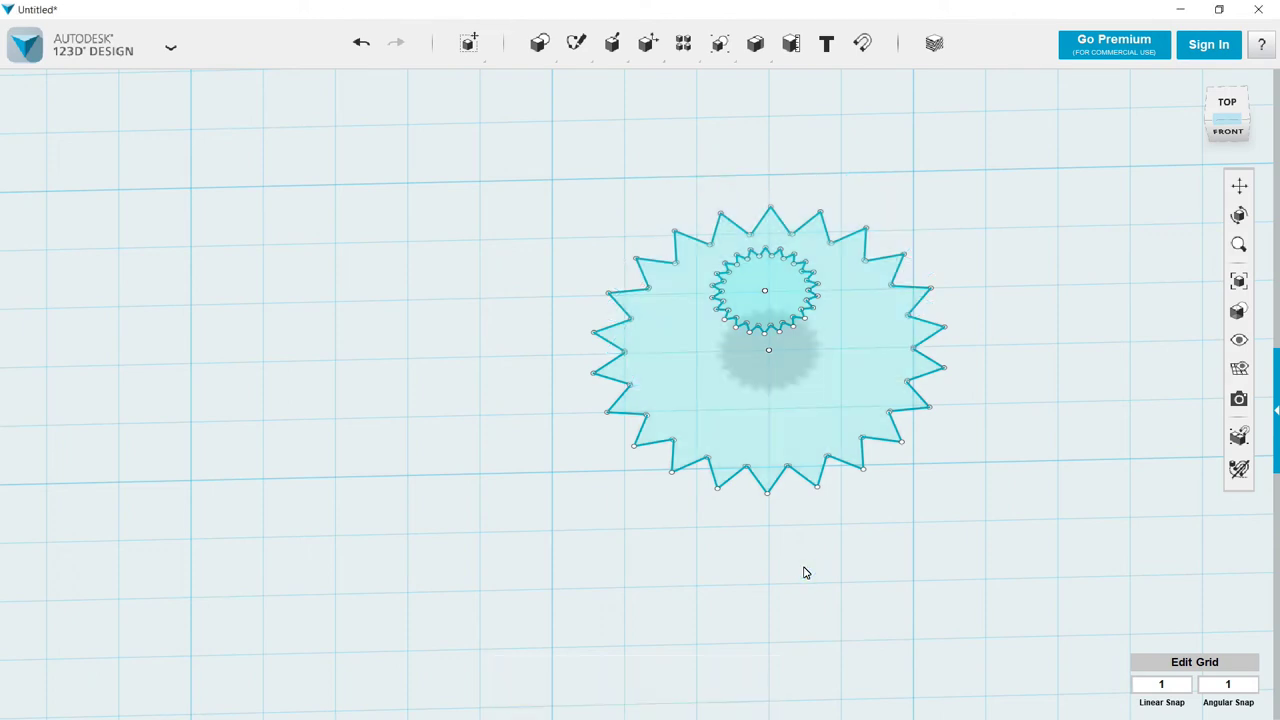
Loft the large lower gear outline to the small upper one to form a solid toothed cone.
click(825, 426)
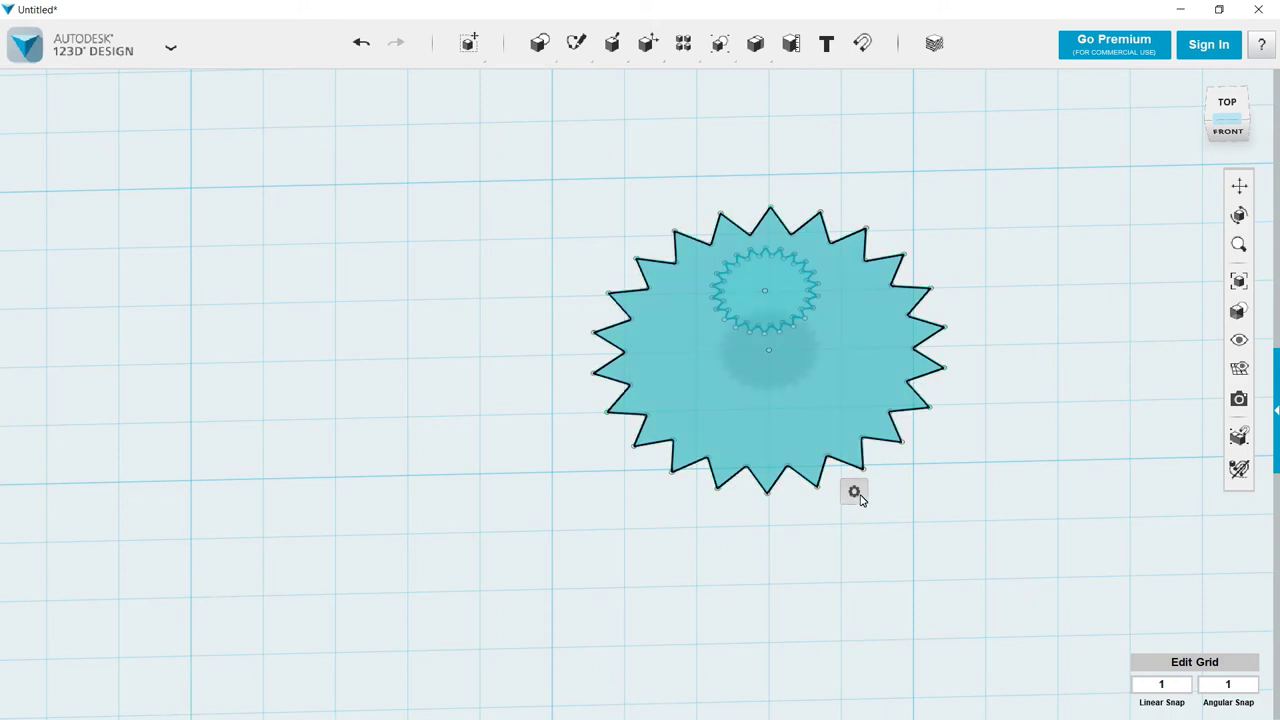
mouse_move(852, 493)
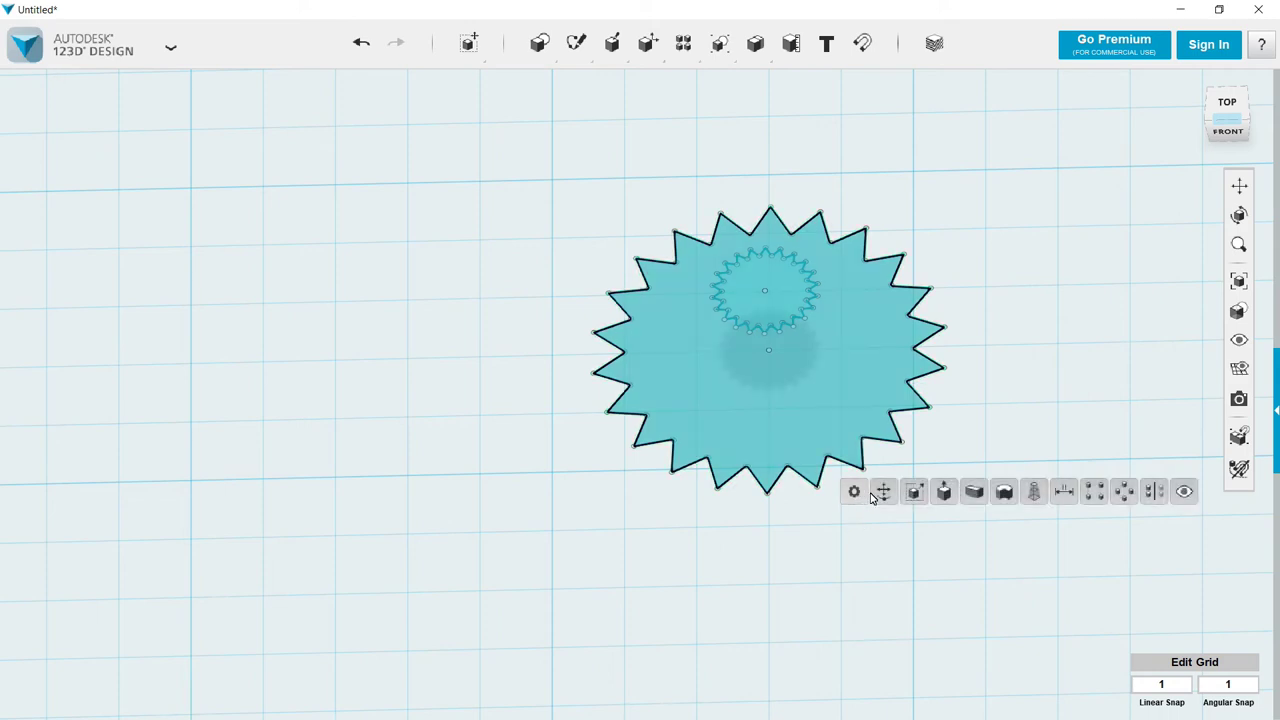
click(1037, 491)
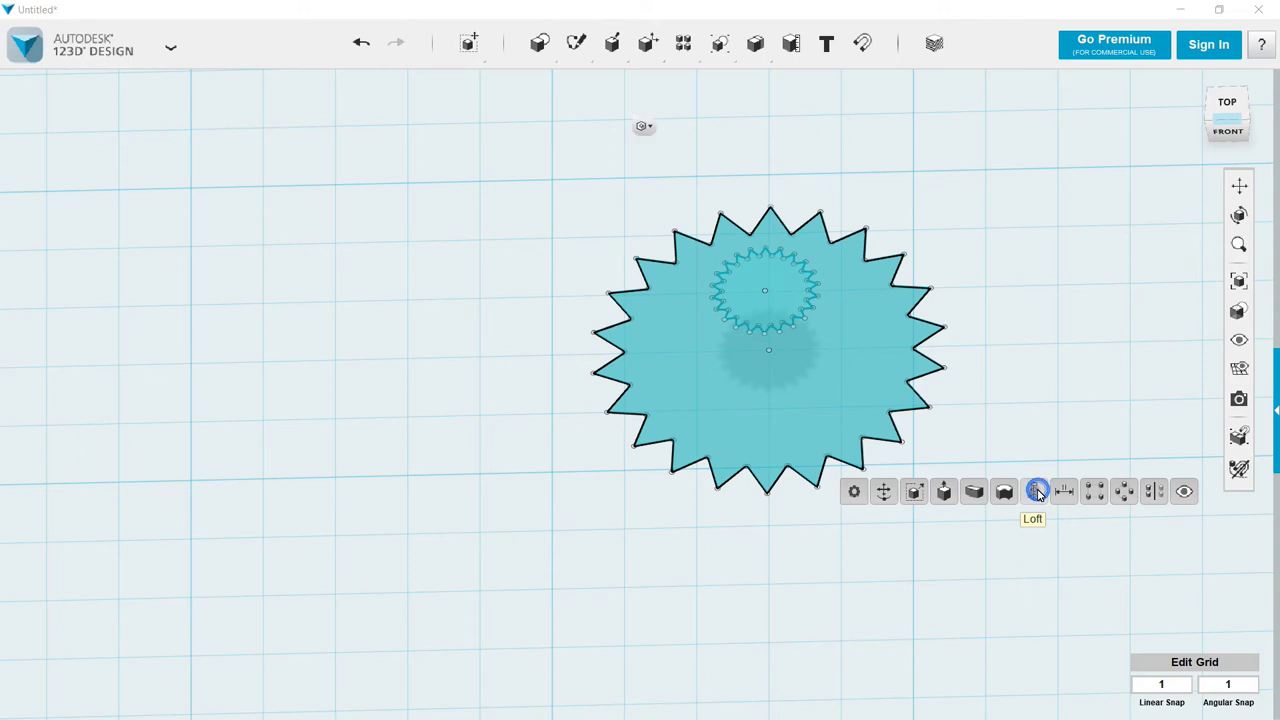
click(801, 311)
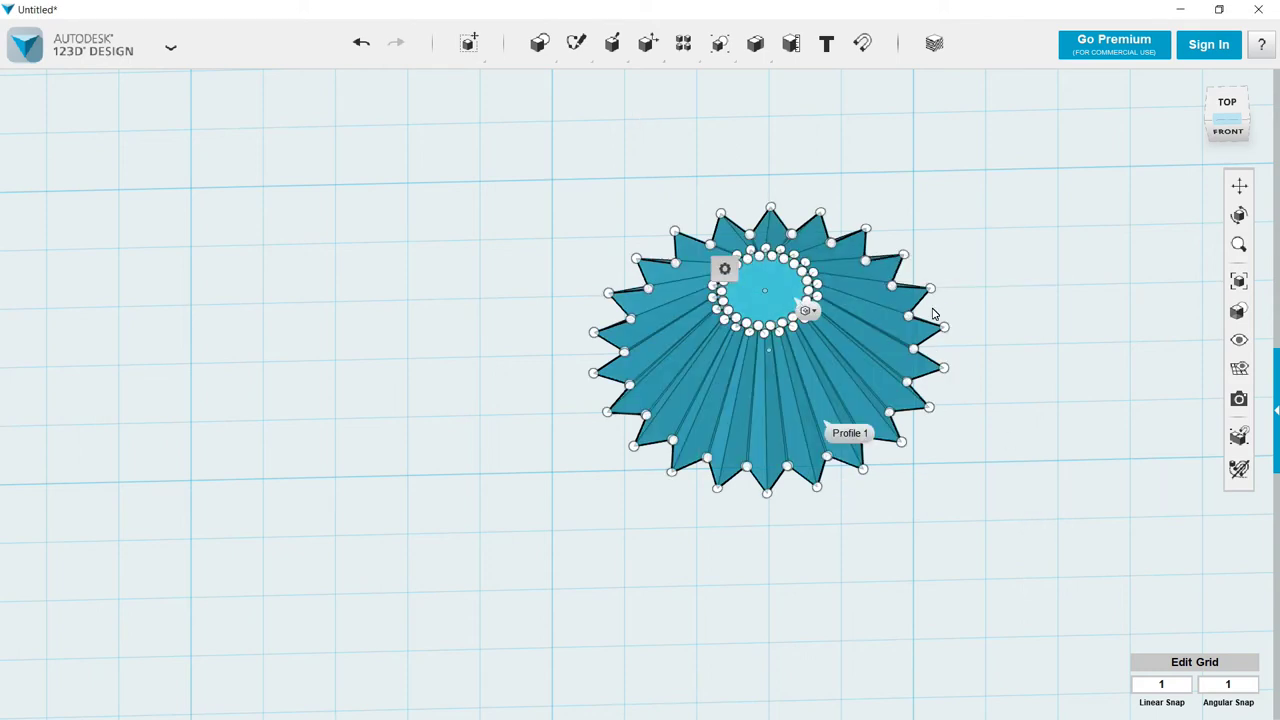
click(1013, 325)
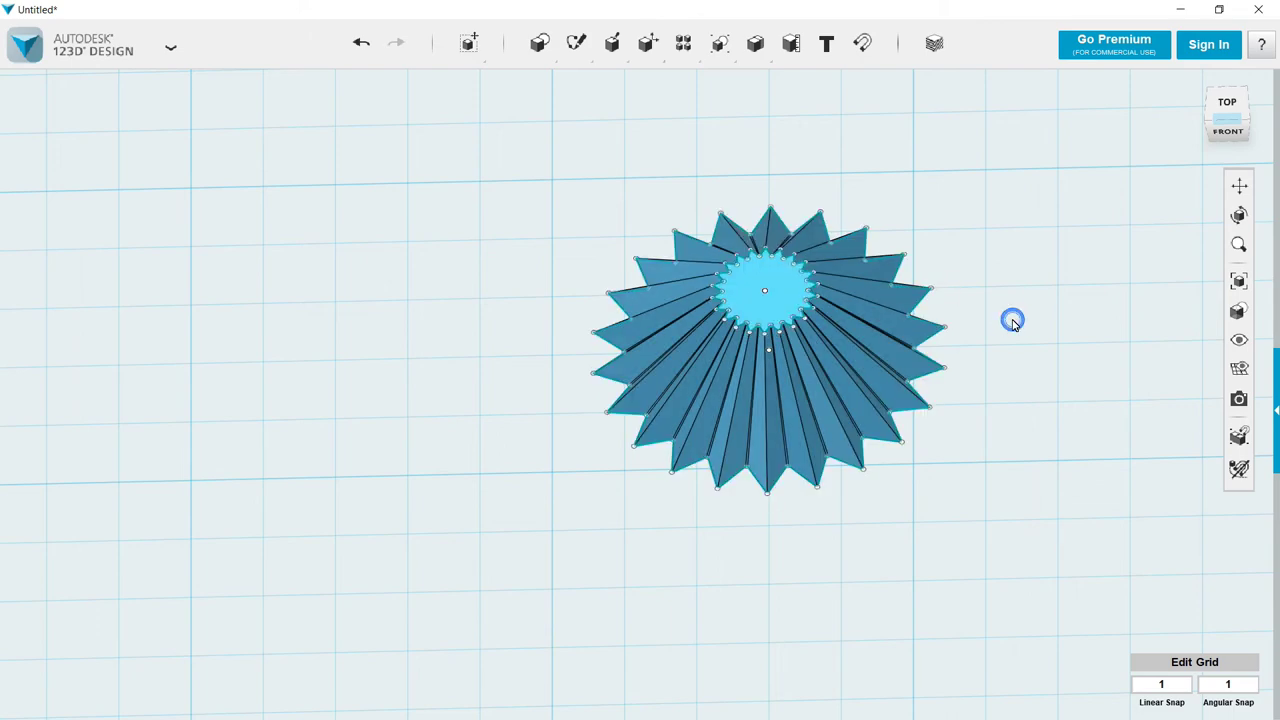
Examine the lofted toothed body from the side, the underside and above.
right_drag(1029, 458, 1025, 428)
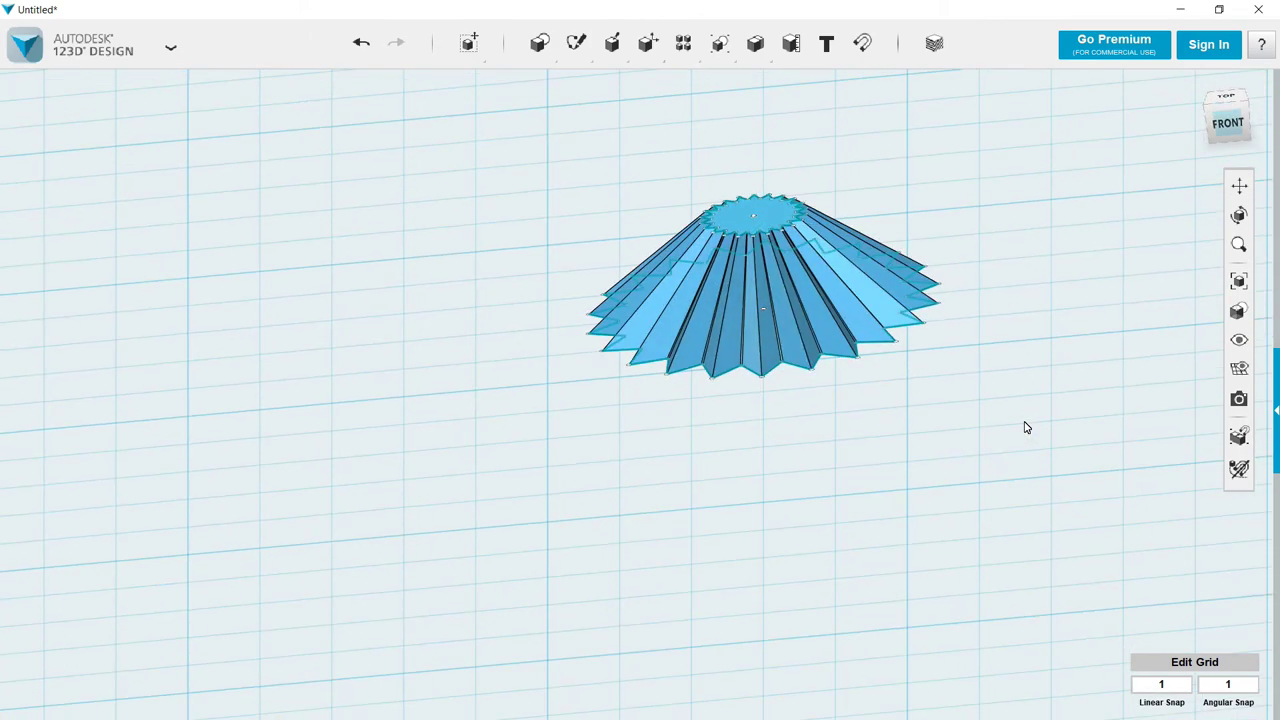
right_drag(803, 446, 808, 412)
mouse_move(711, 383)
right_down()
mouse_move(823, 386)
mouse_move(828, 412)
mouse_move(789, 463)
mouse_move(691, 460)
mouse_move(677, 437)
mouse_move(686, 323)
right_up()
scroll(795, 290, up, 4)
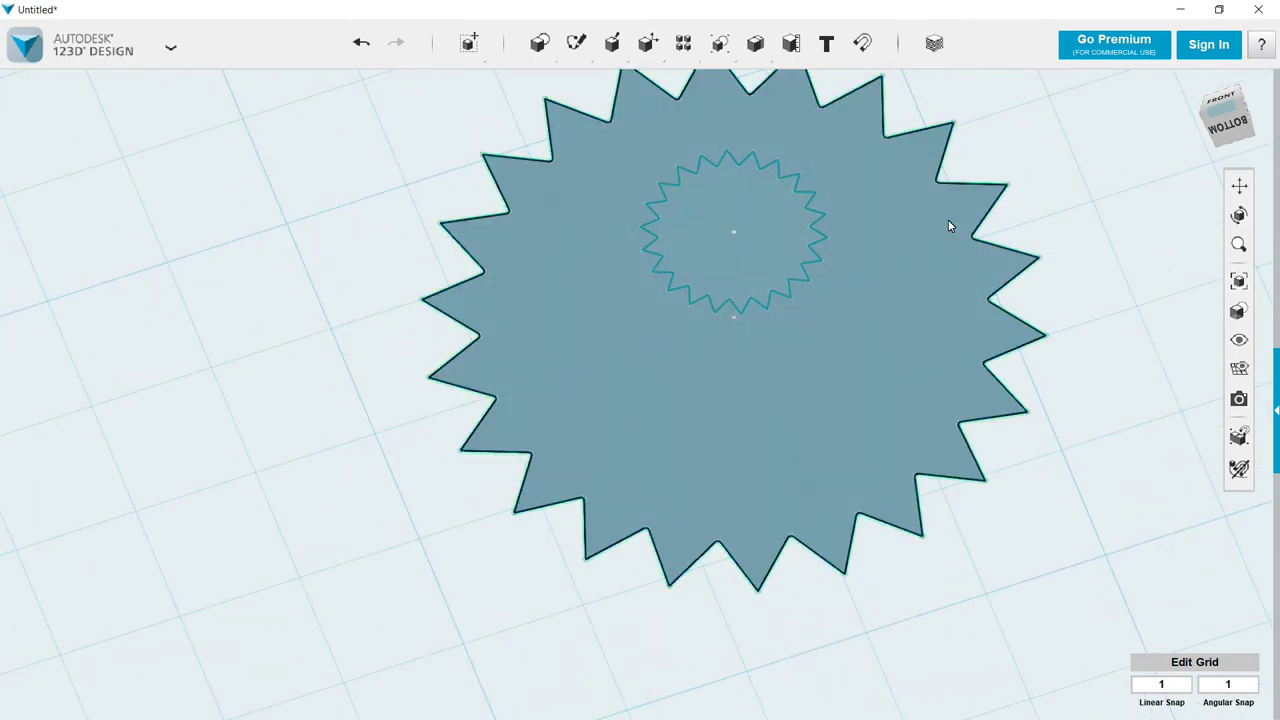
right_drag(857, 223, 774, 177)
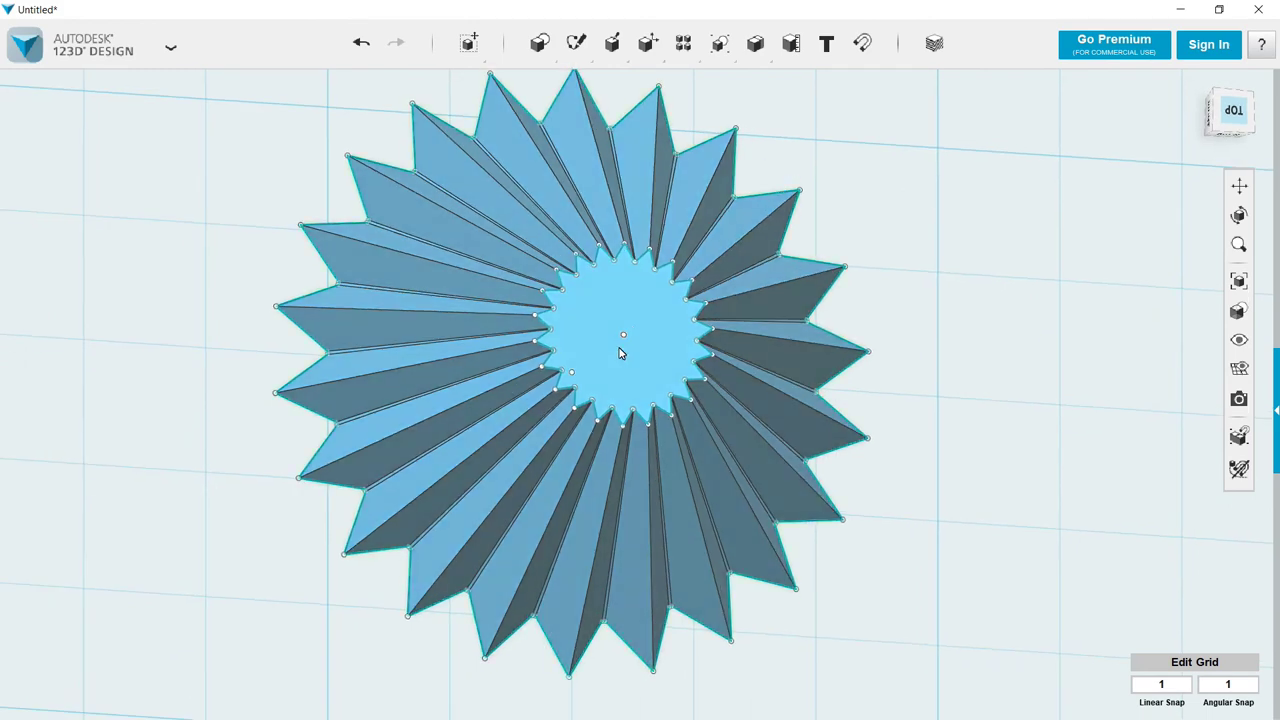
click(626, 342)
scroll(627, 346, up, 3)
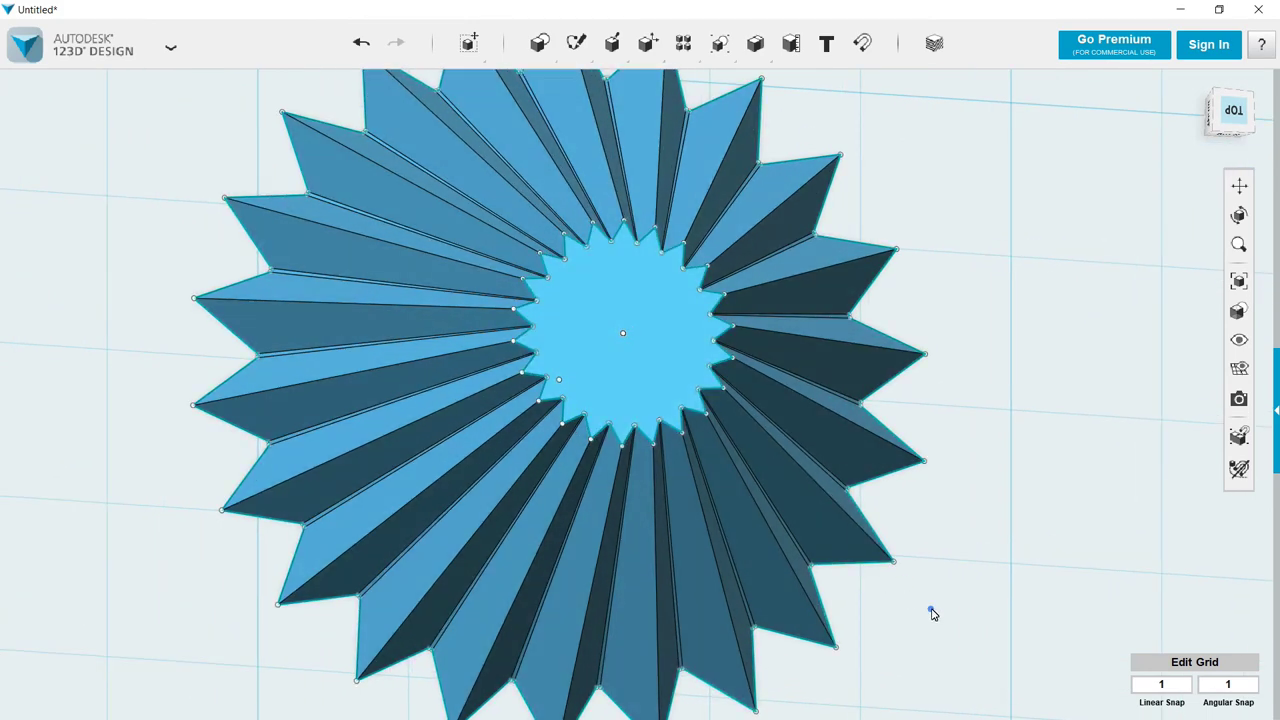
right_drag(931, 609, 914, 481)
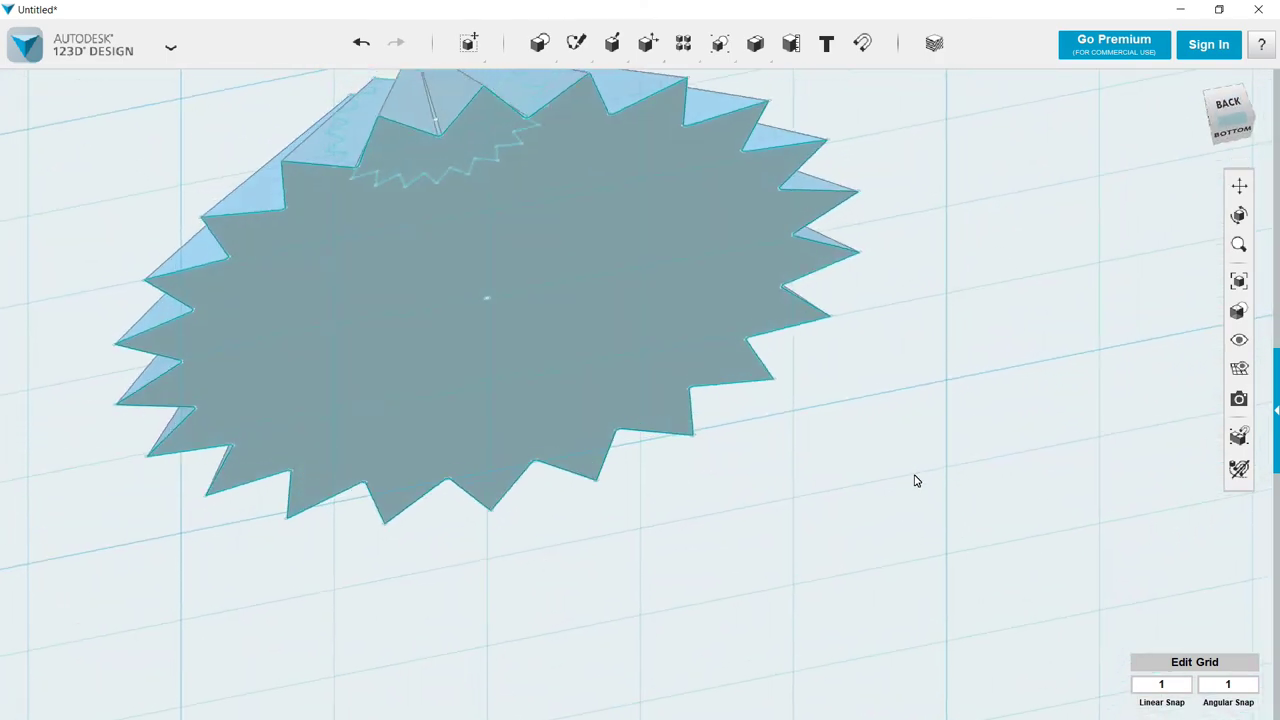
Sketch a circle just over 1 mm in diameter at the center of the toothed body's bottom face.
click(720, 220)
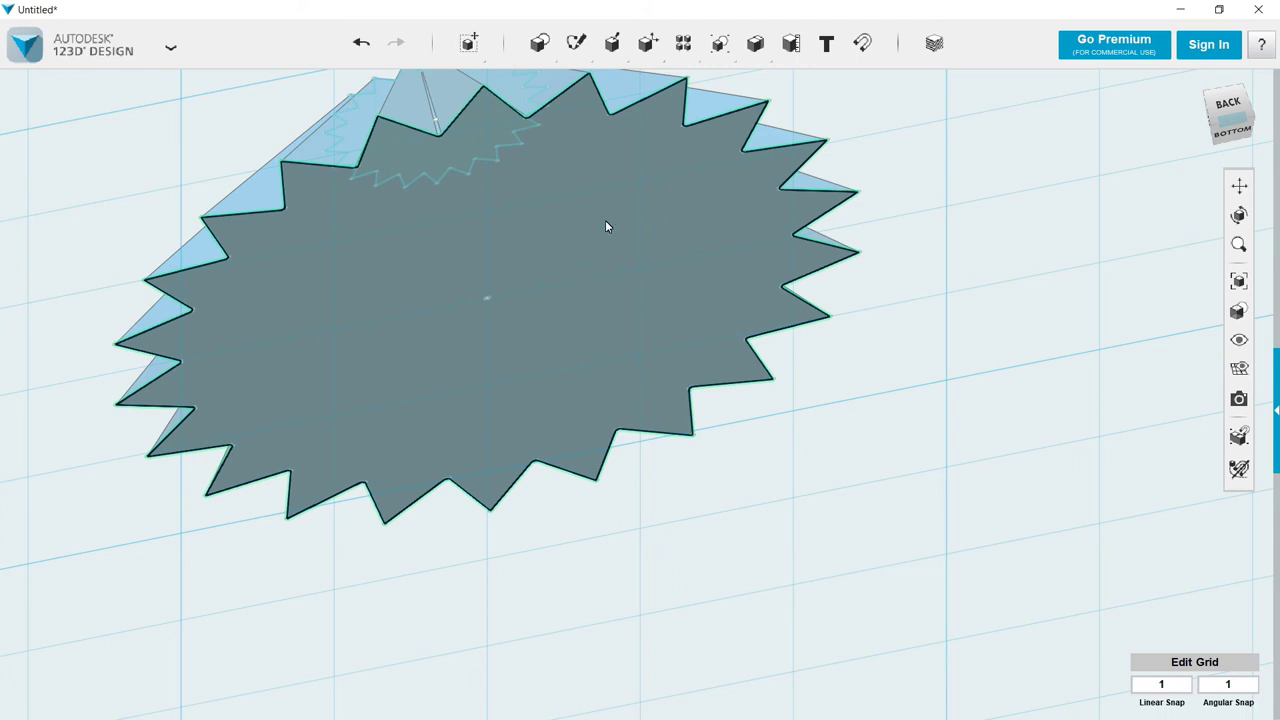
mouse_move(576, 43)
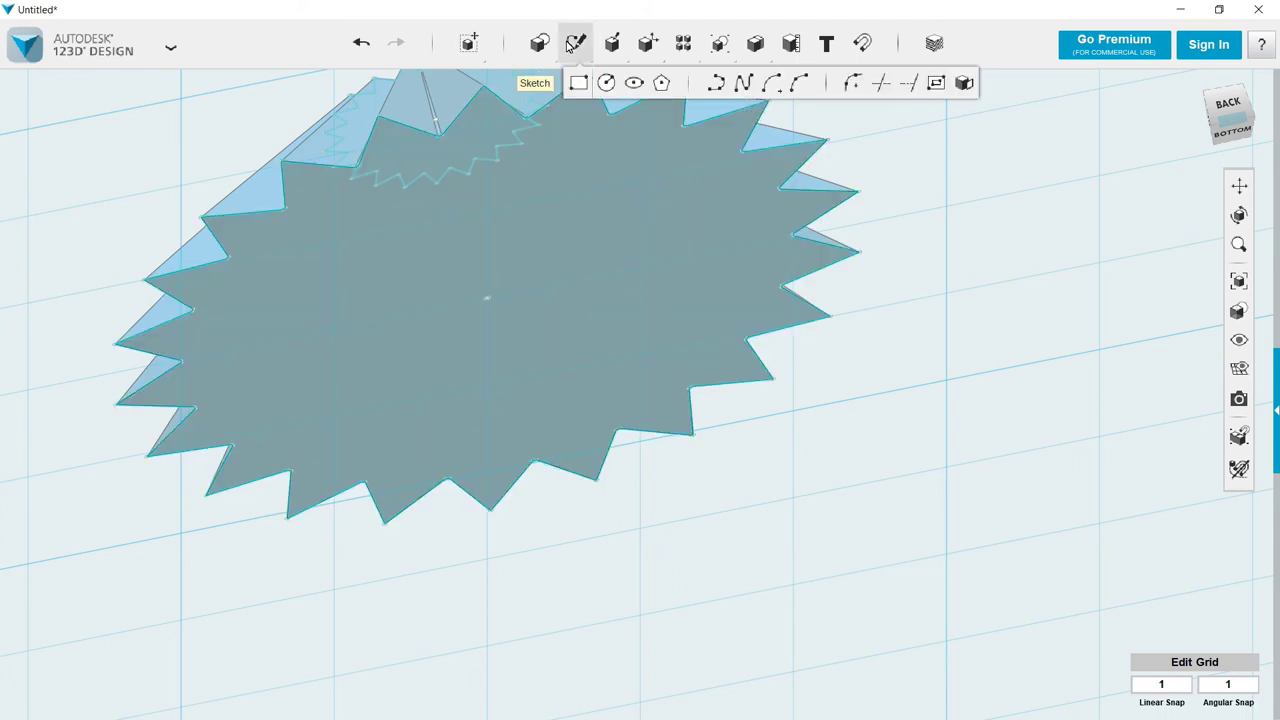
click(609, 82)
click(495, 295)
click(489, 298)
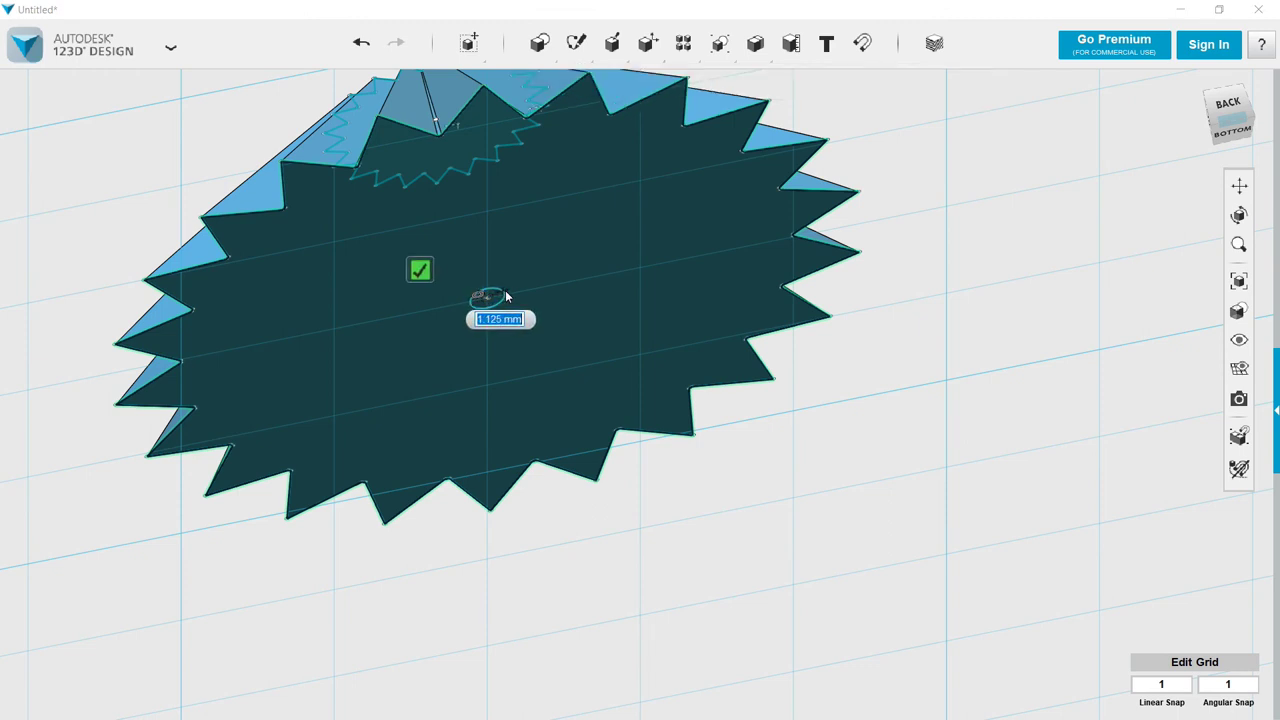
click(505, 296)
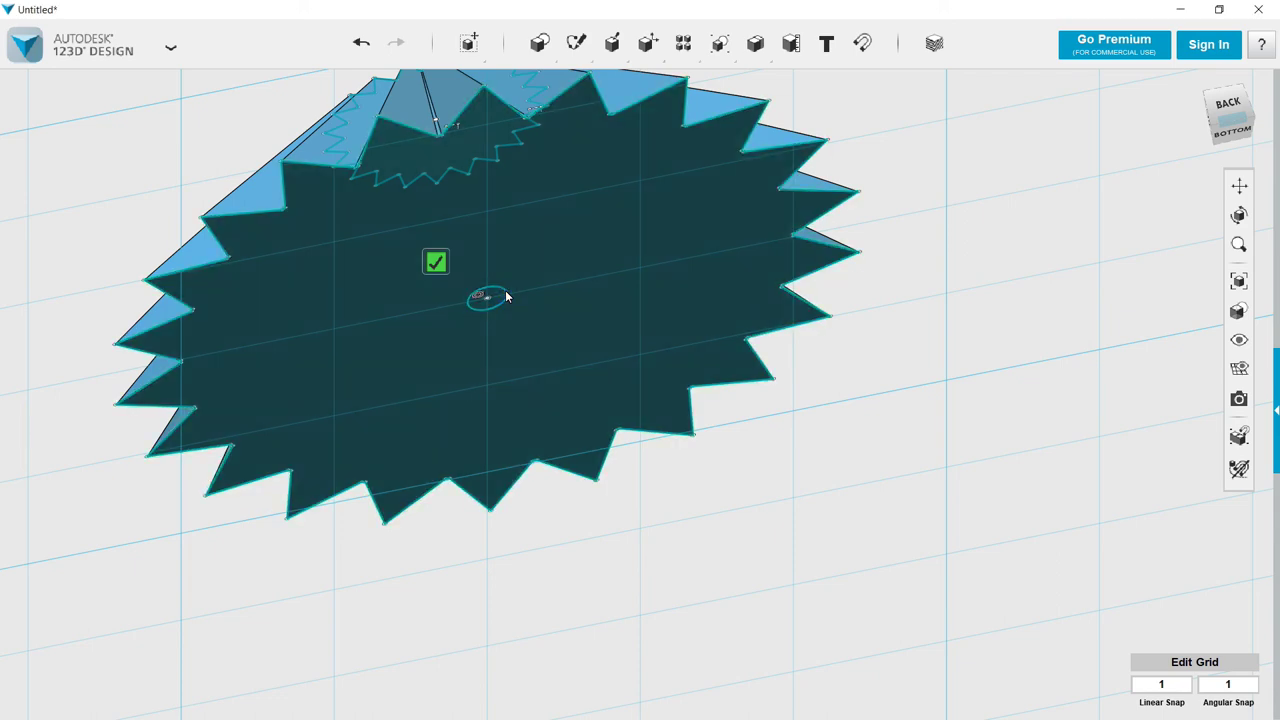
key(Escape)
Extrude the small center circle 10 mm upward through the toothed body to cut a hole.
click(497, 302)
mouse_move(526, 367)
click(616, 369)
drag(482, 281, 408, 100)
scroll(404, 136, down, 5)
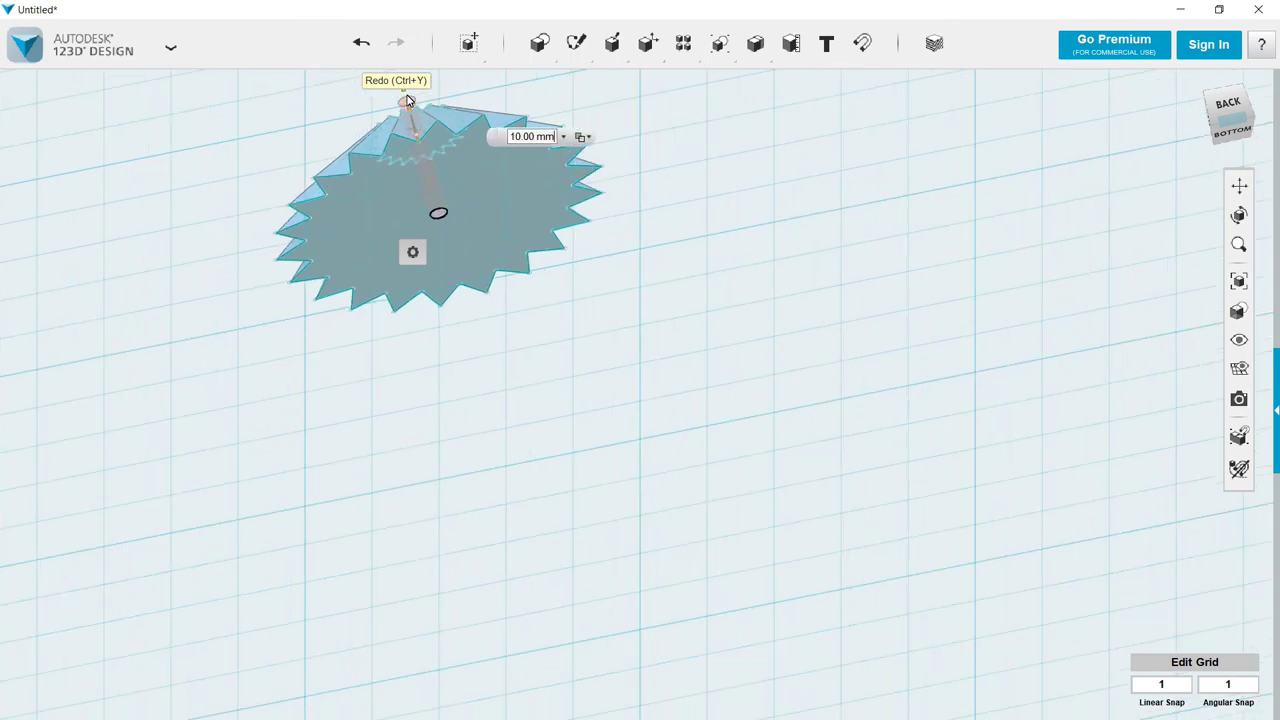
key(Return)
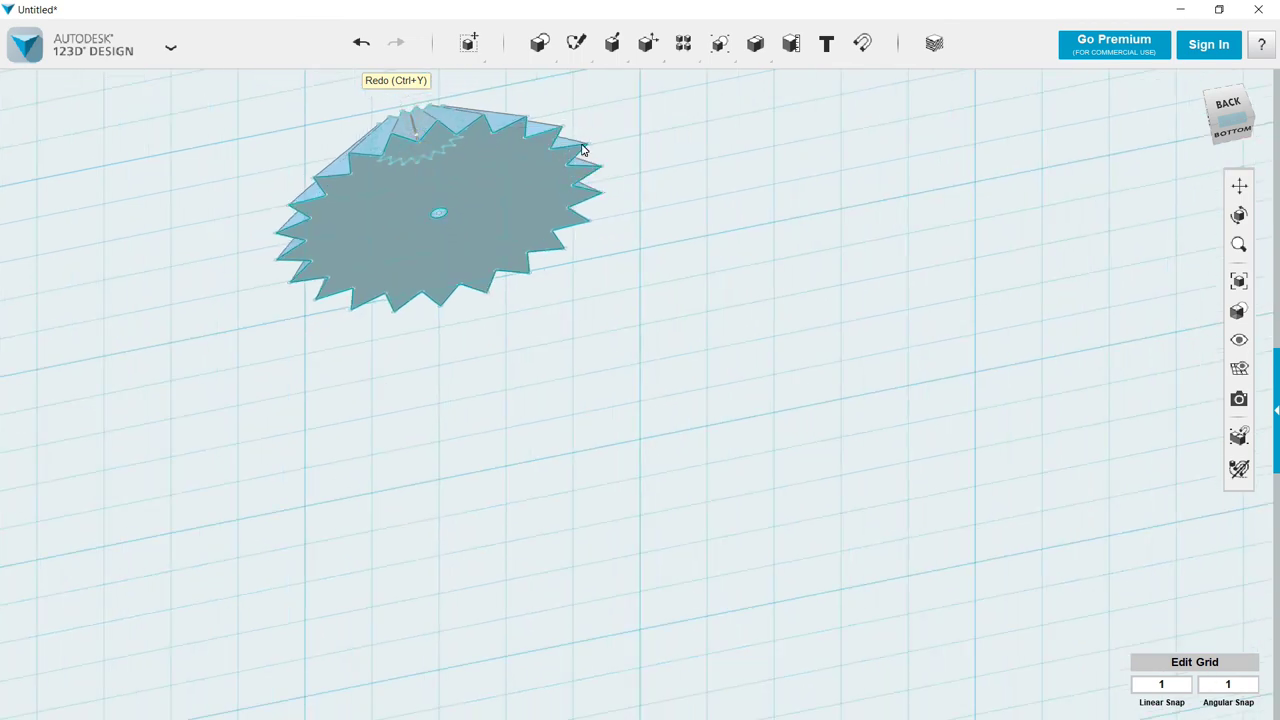